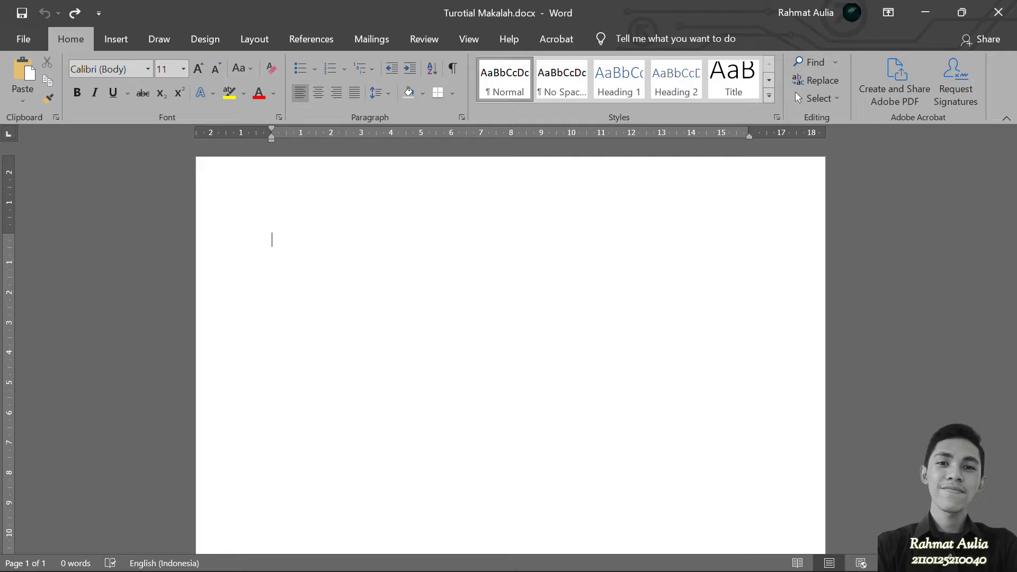
Modify the Normal style to Times New Roman, 12 pt, with justified alignment.
right_click(504, 85)
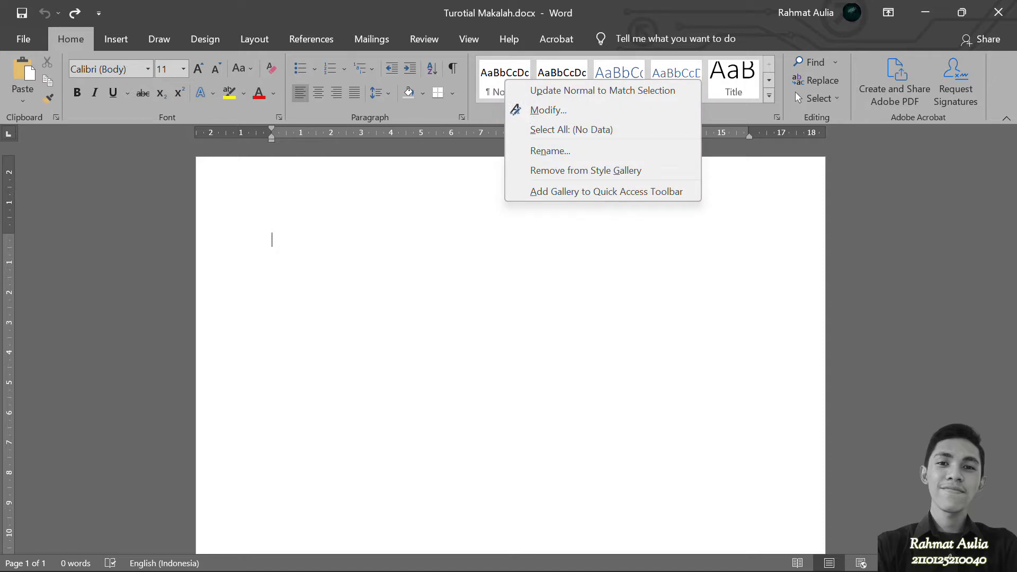
left_click(541, 111)
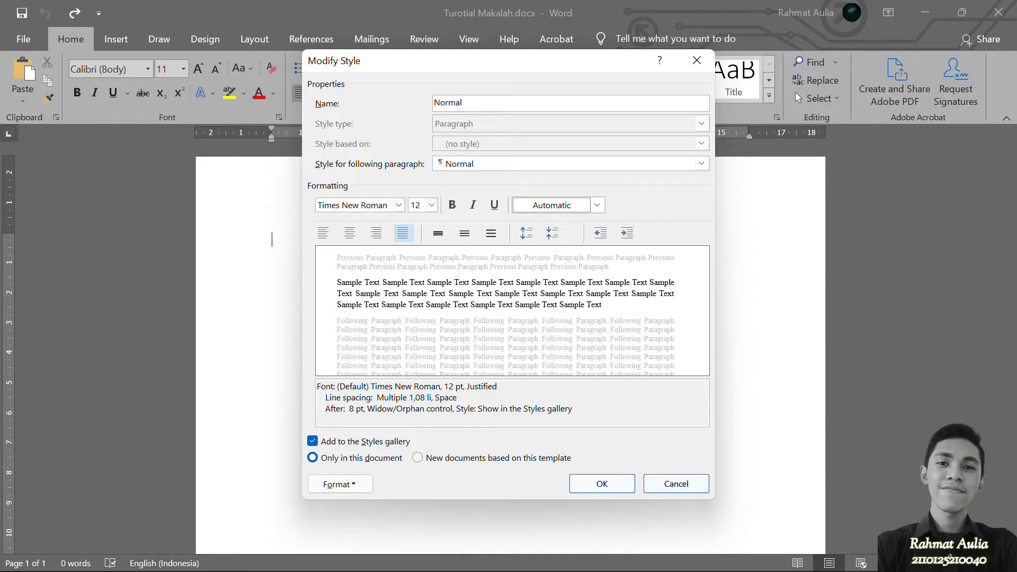
left_click(603, 487)
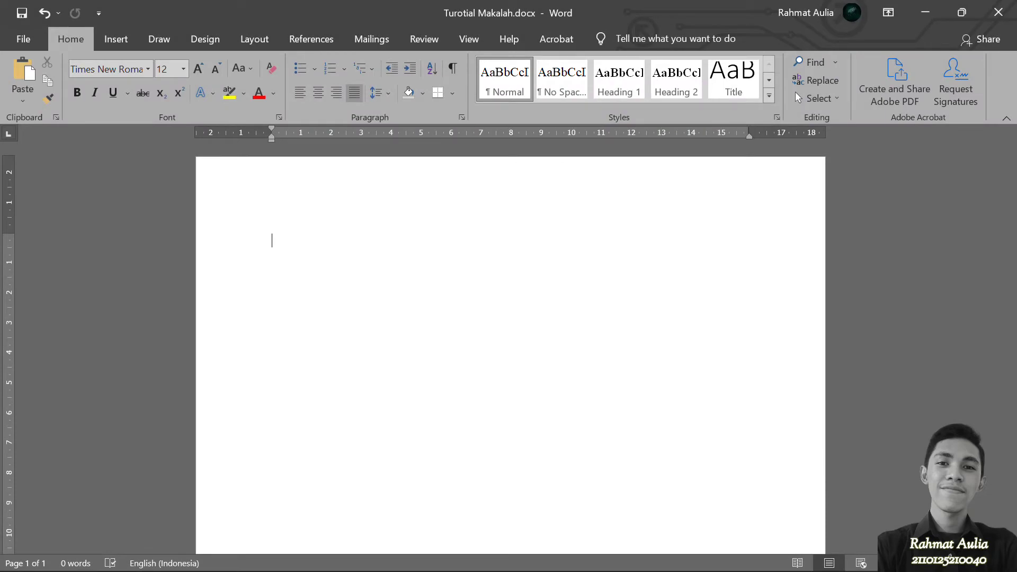
Set the document's paper size to A4 (21 cm x 29,7 cm).
left_click(265, 42)
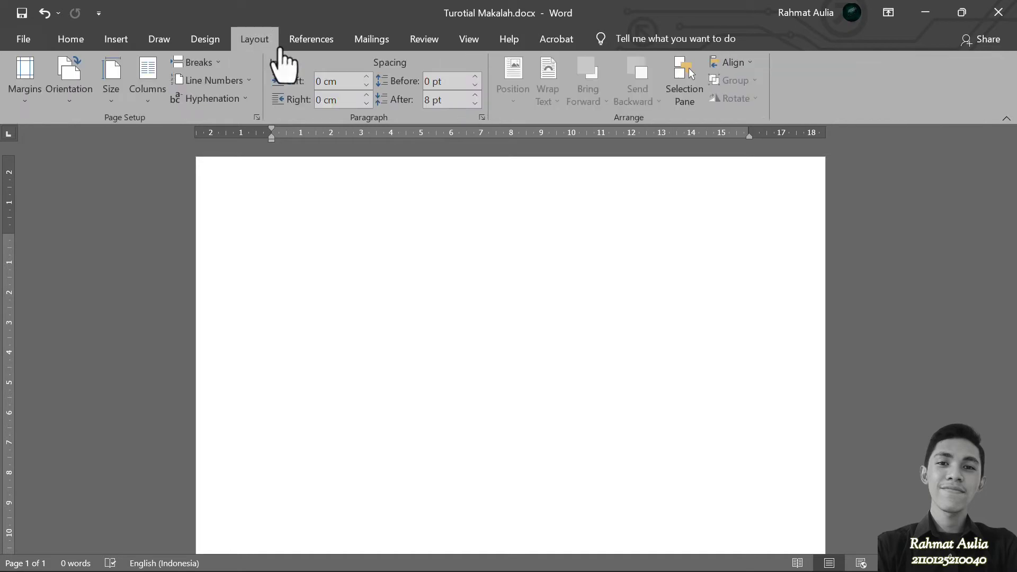
left_click(121, 89)
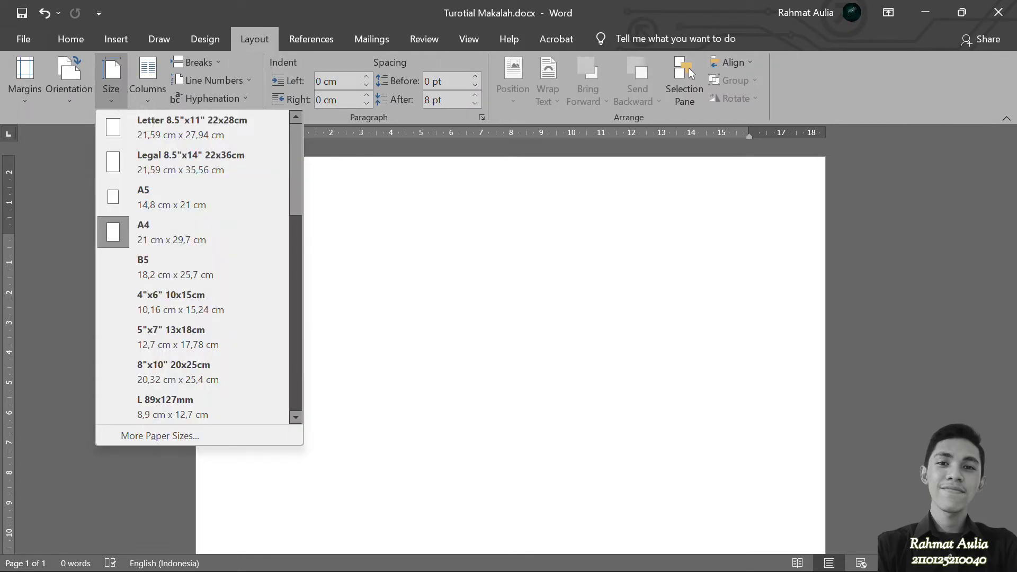
left_click(140, 238)
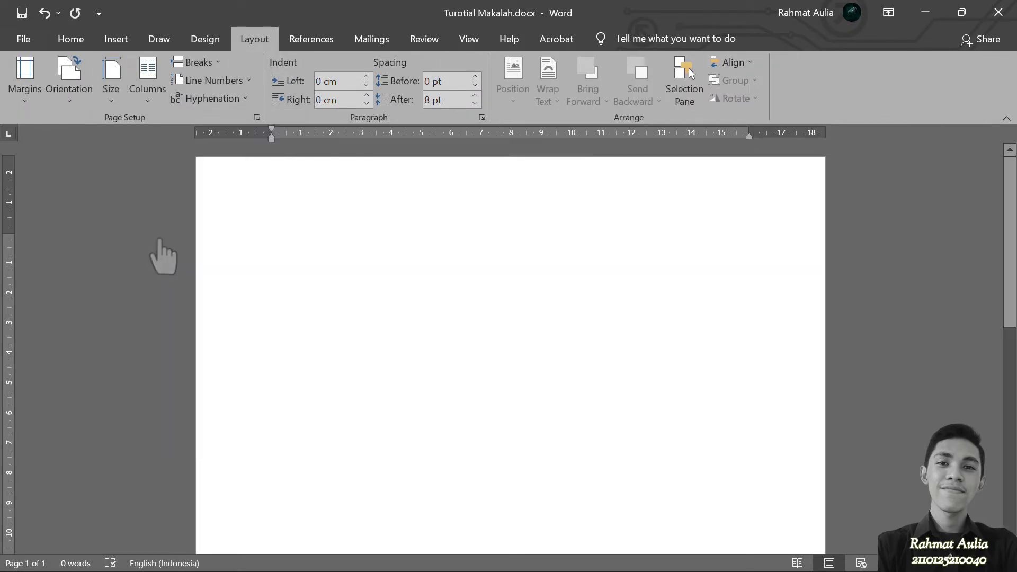
Set custom margins for the whole document: top 4 cm, bottom 3 cm, left 4 cm and right 3 cm.
left_click(27, 92)
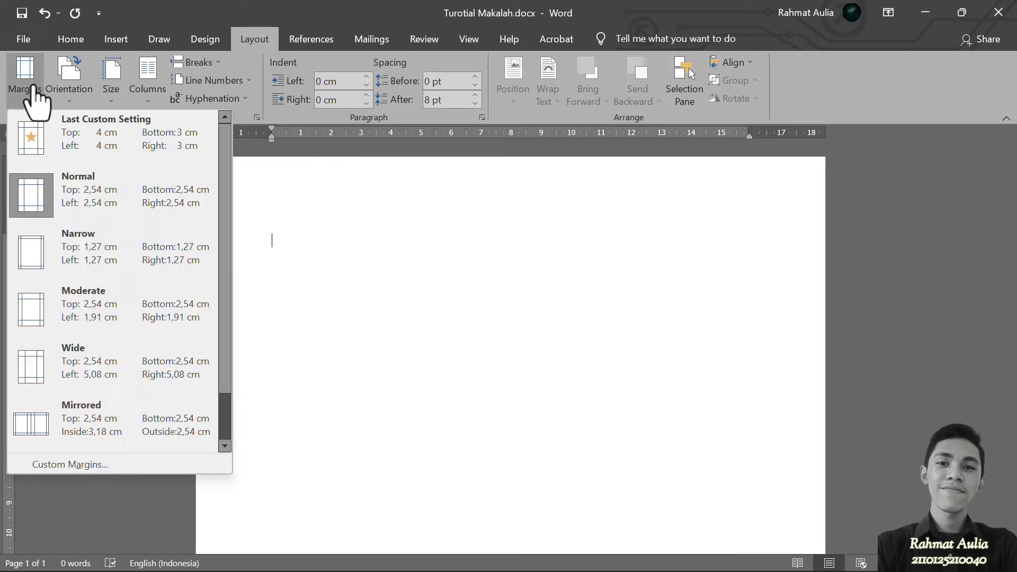
left_click(53, 465)
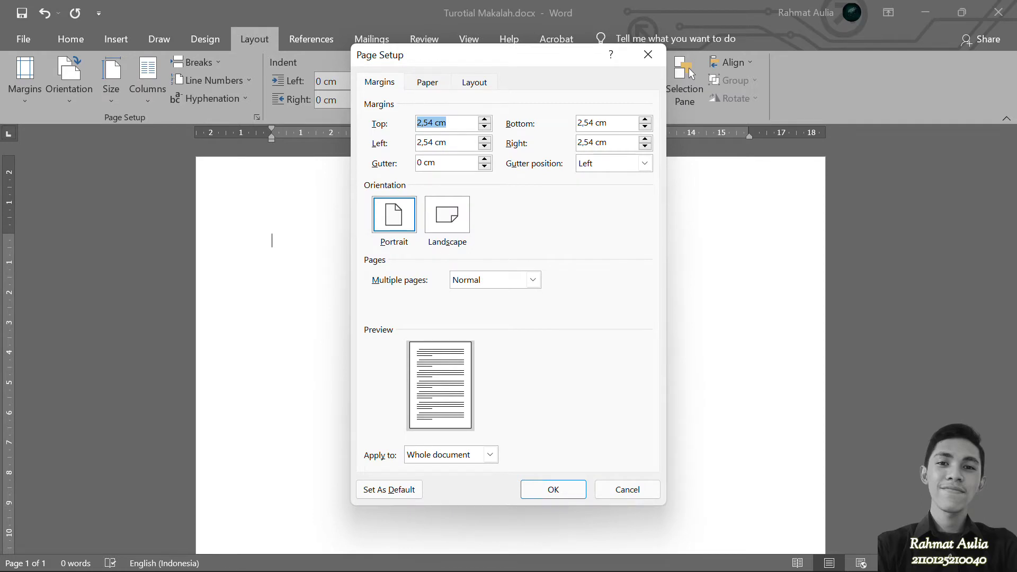
type("4")
key("Tab")
type("3")
key("Tab")
type("4")
key("Tab")
type("3")
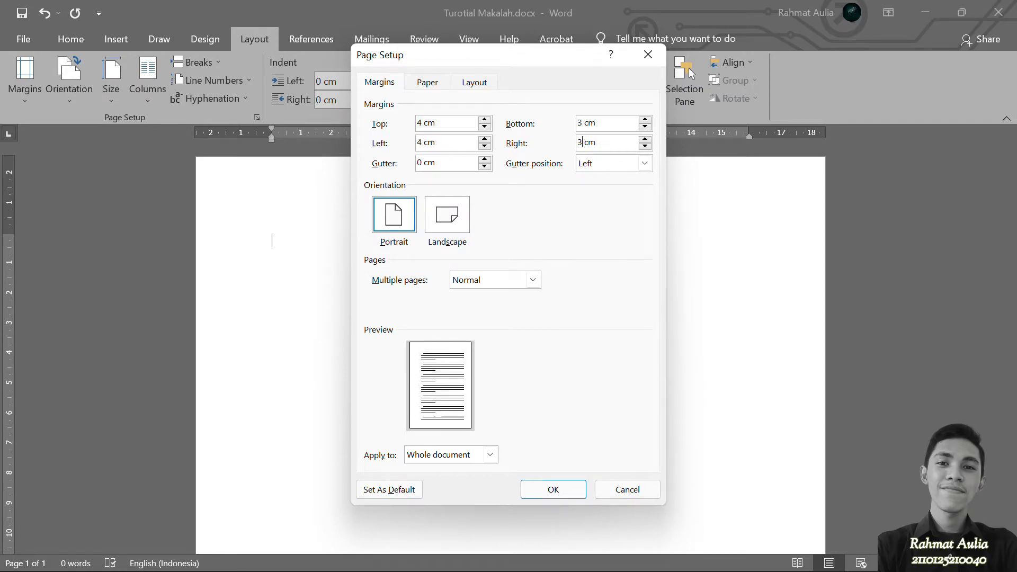
left_click(565, 493)
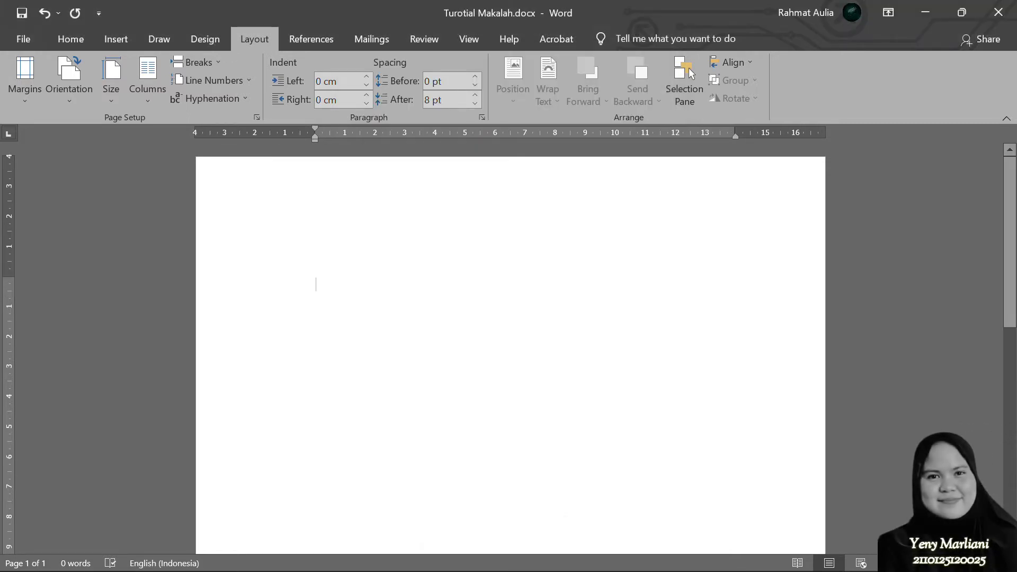
Write the centred MAKALAH cover heading lines and insert the picture LOGO ULM NEW.png below them with In Front of Text wrapping.
left_click(71, 41)
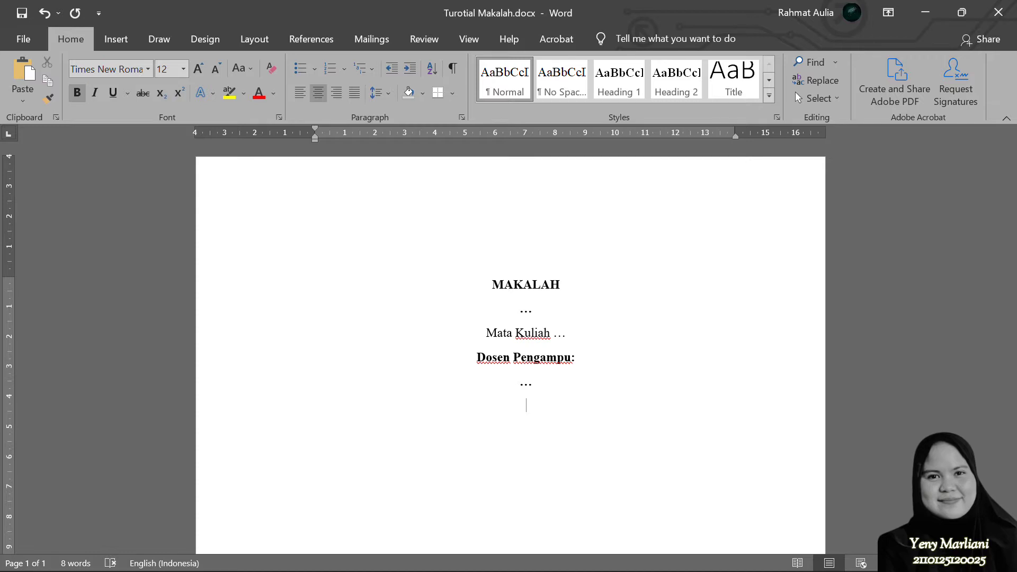
left_click(117, 40)
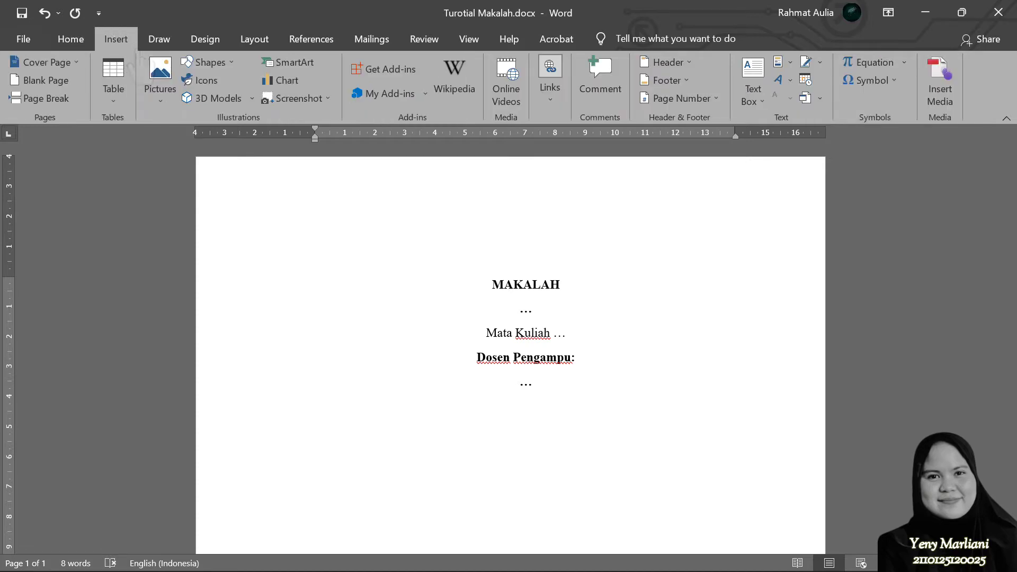
left_click(161, 85)
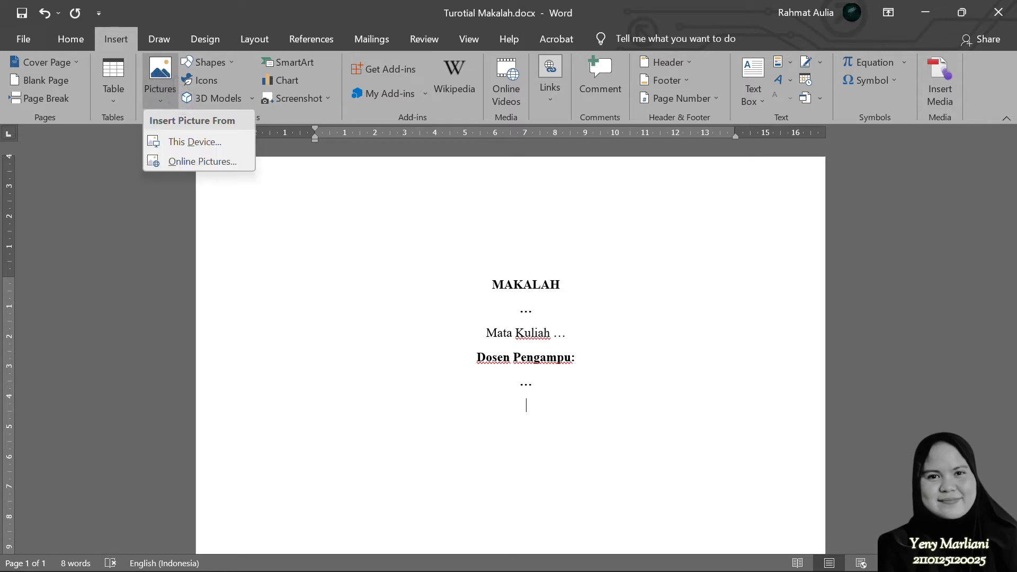
left_click(183, 143)
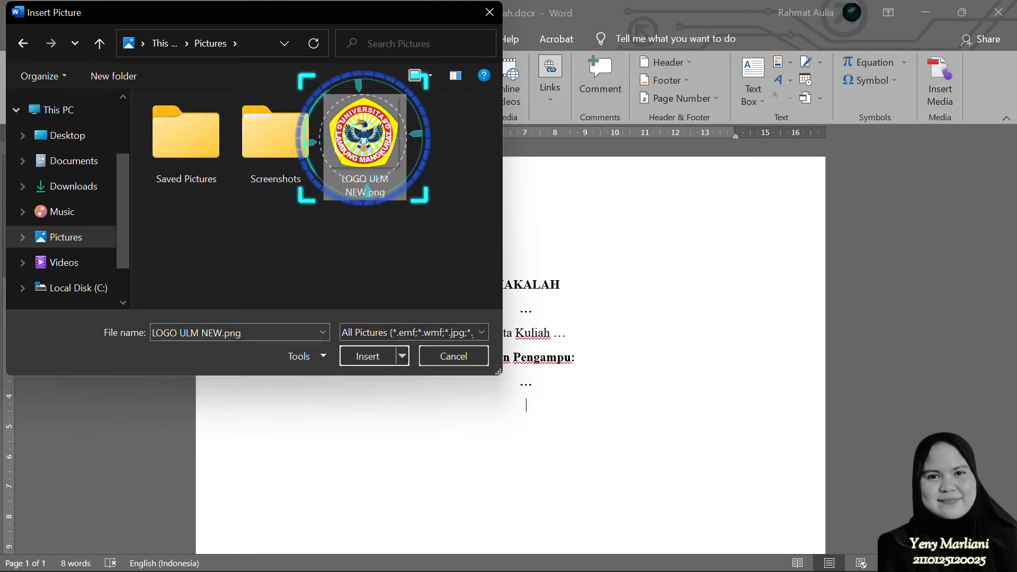
left_click(367, 357)
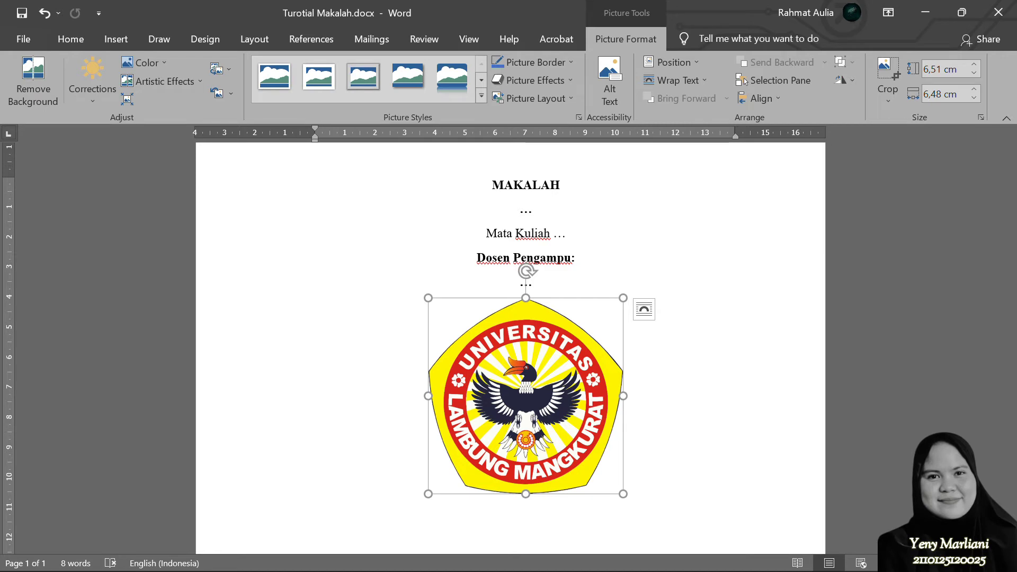
left_click(680, 80)
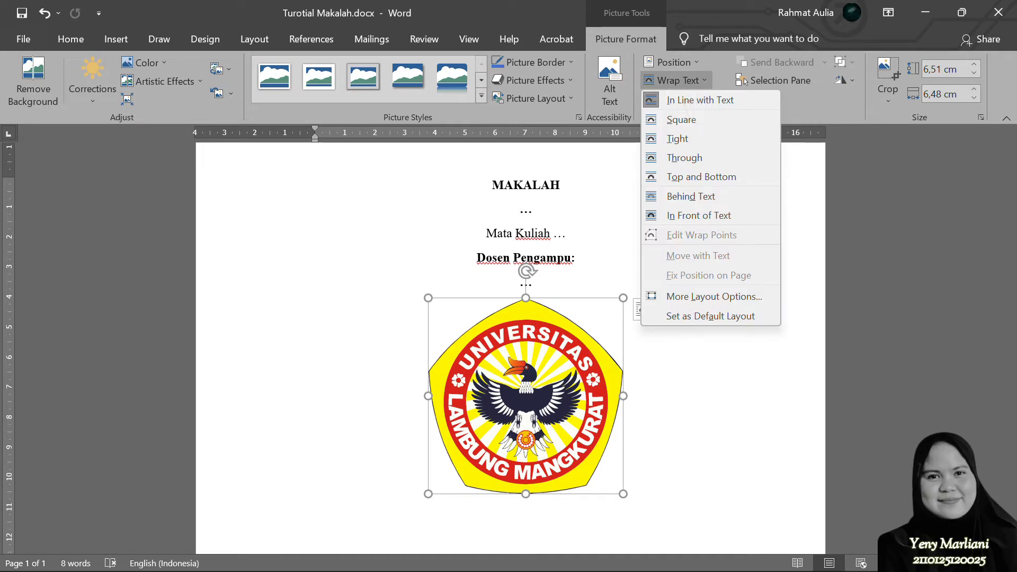
left_click(691, 216)
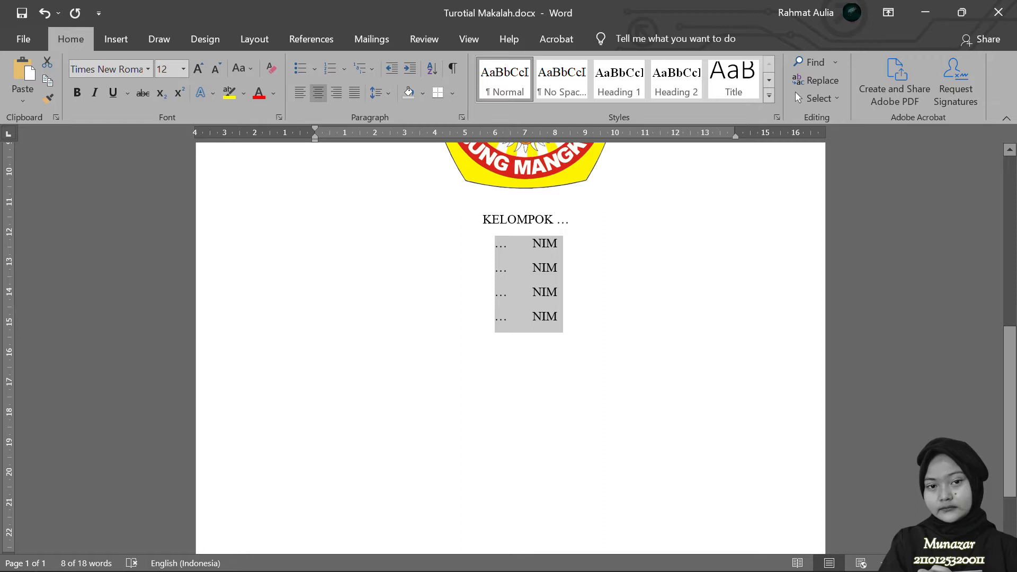
Set a tab stop at about 5 cm for the NIM lines and insert a Next Page section break after the cover's year 2021.
left_click(460, 134)
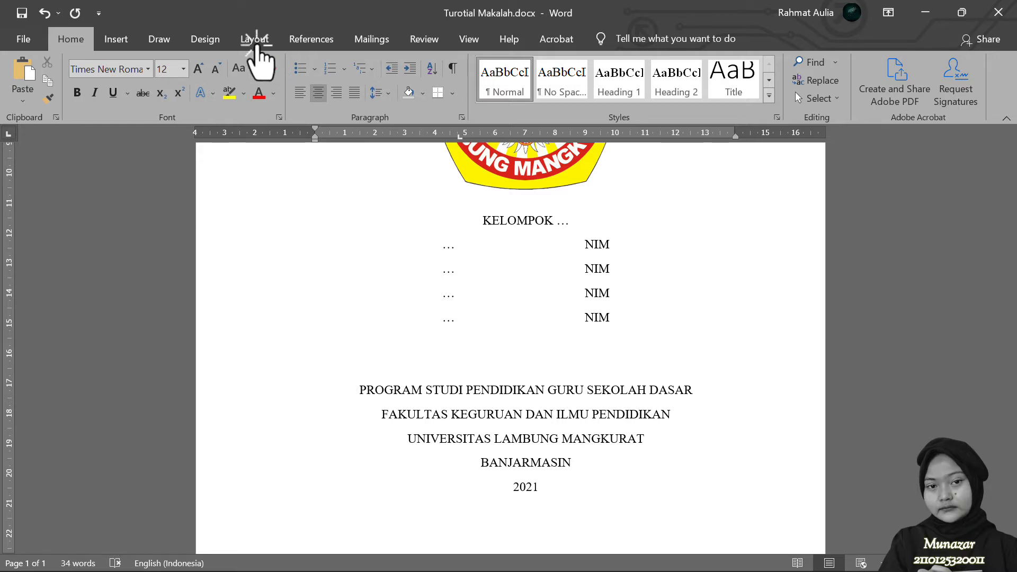
left_click(255, 44)
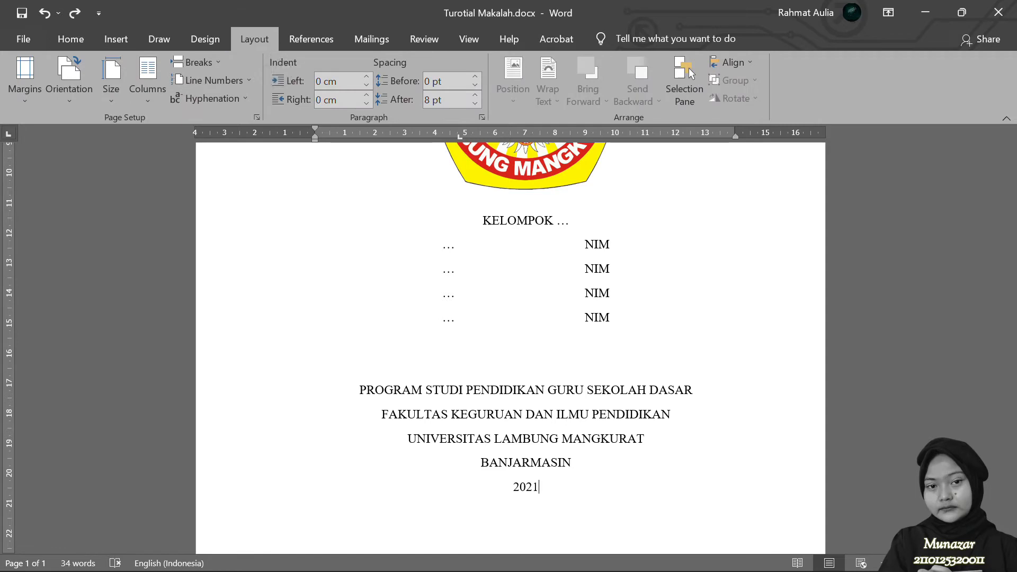
left_click(204, 63)
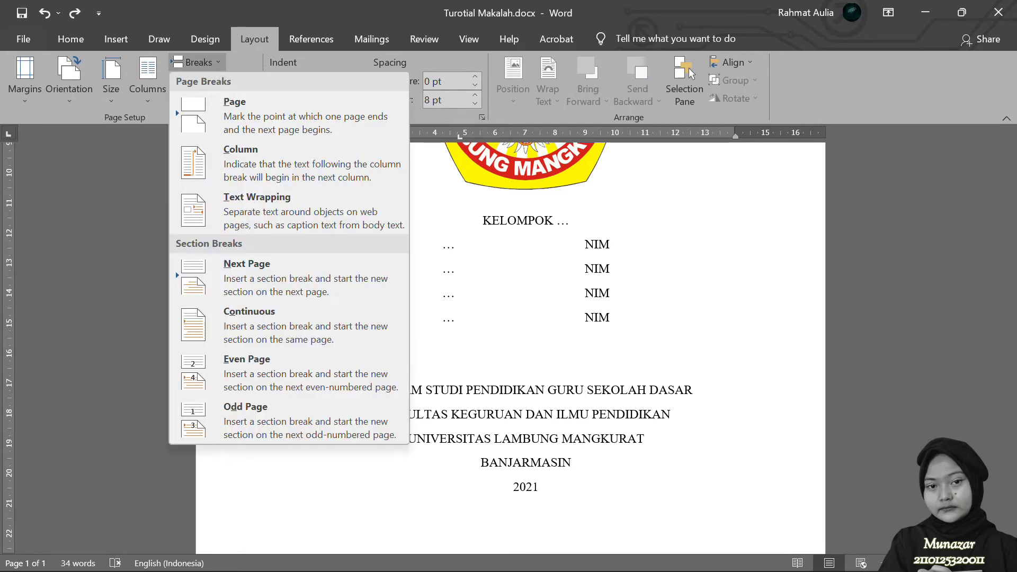
left_click(305, 278)
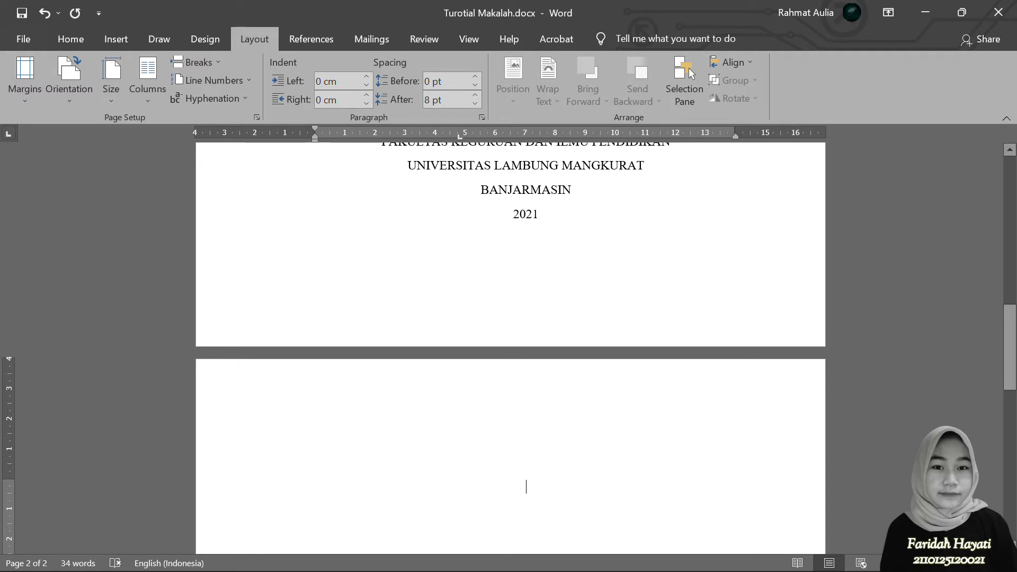
Add the Heading 1 title KATA PENGANTAR on the second page and start a new paragraph below it.
left_click(71, 43)
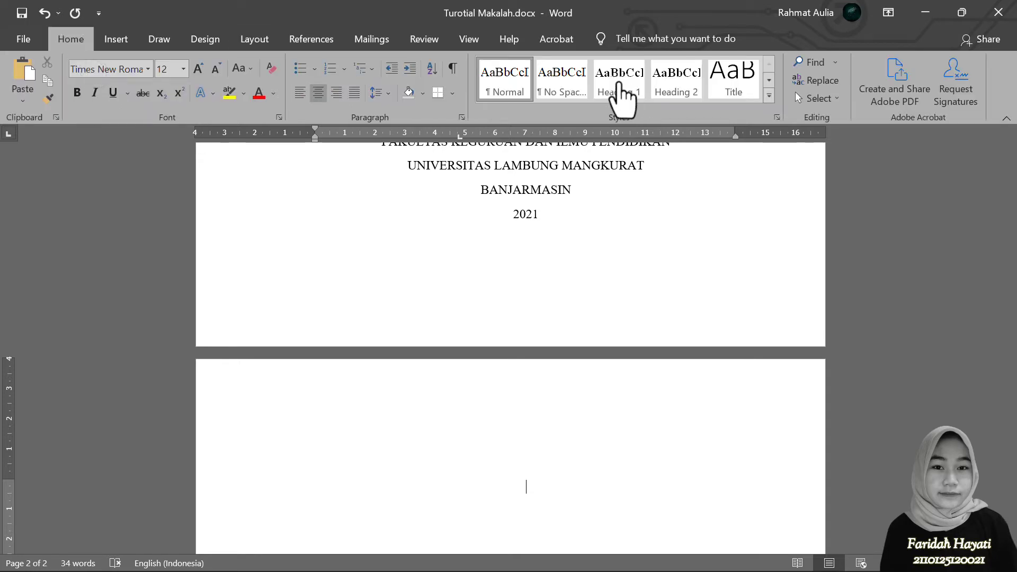
left_click(621, 88)
type("KATA PENGANTAR")
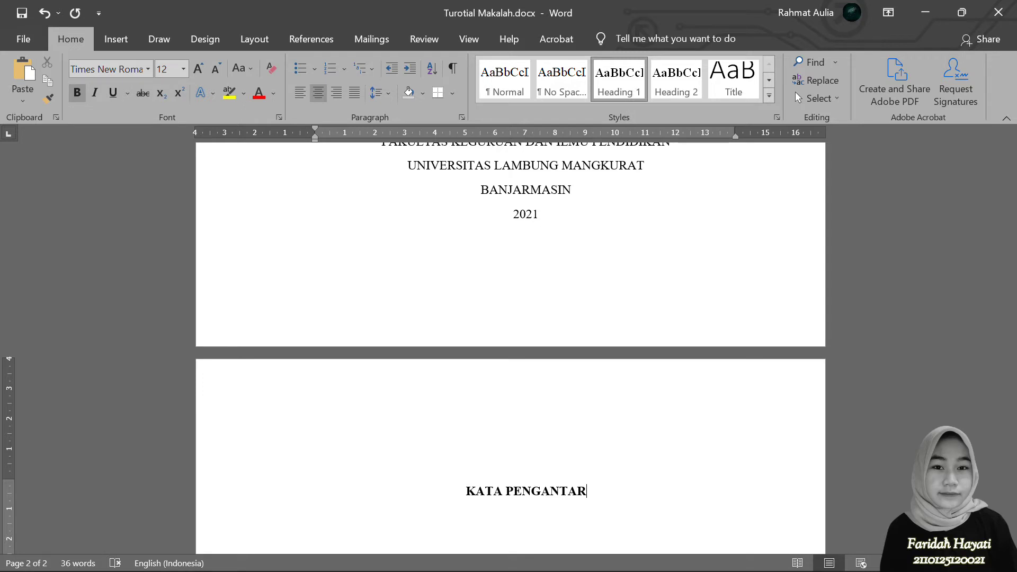
key("Return")
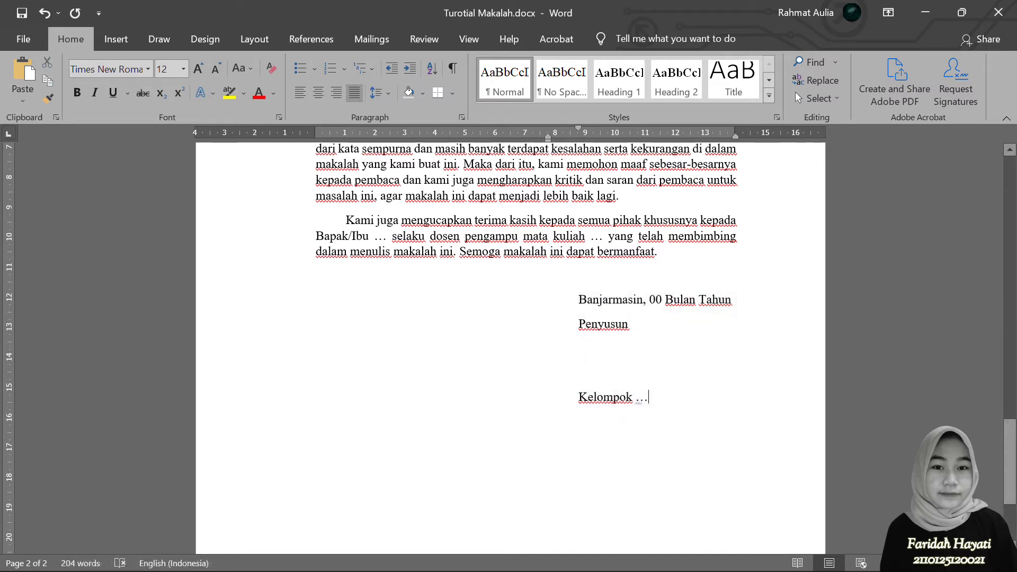
Insert a page break after the closing Kelompok line of the preface.
left_click(259, 47)
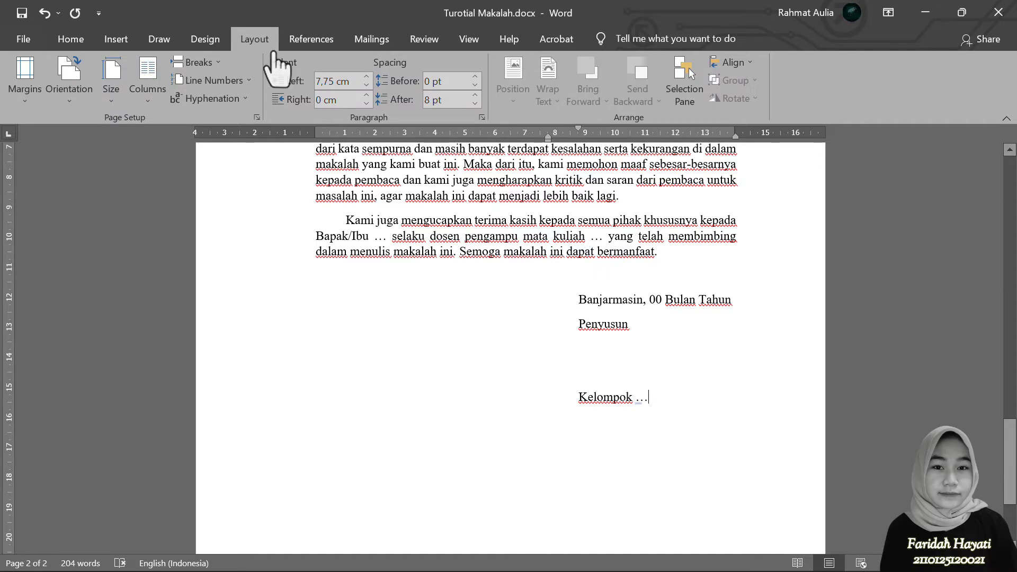
left_click(202, 63)
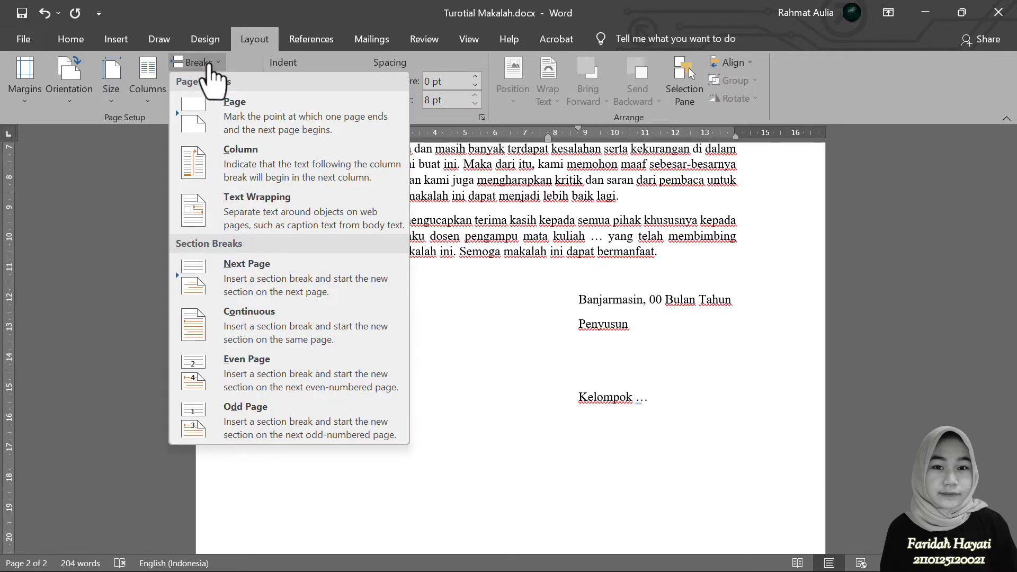
left_click(285, 108)
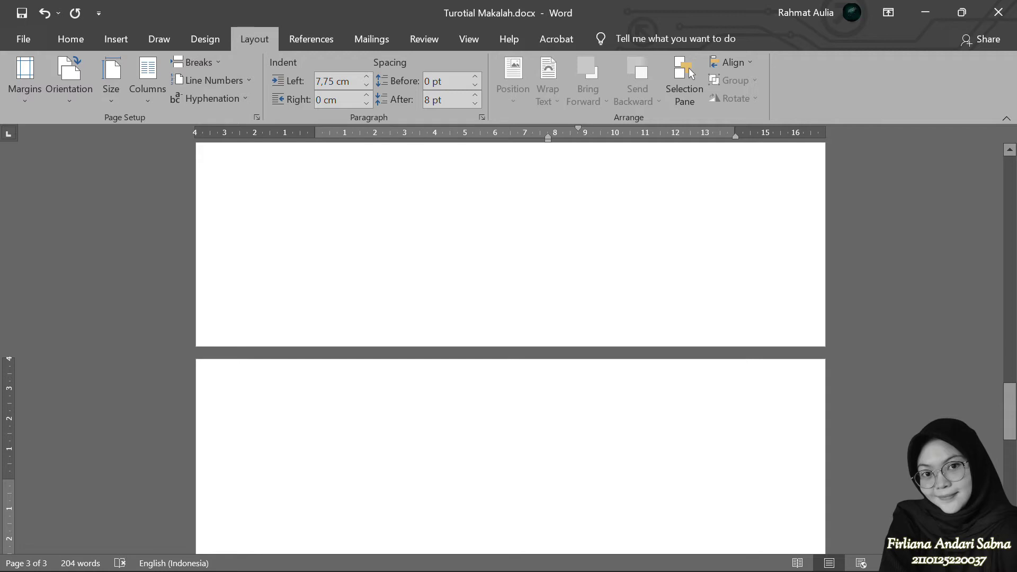
Add the title DAFTAR ISI in the Heading 1 style on the third page.
left_click(72, 43)
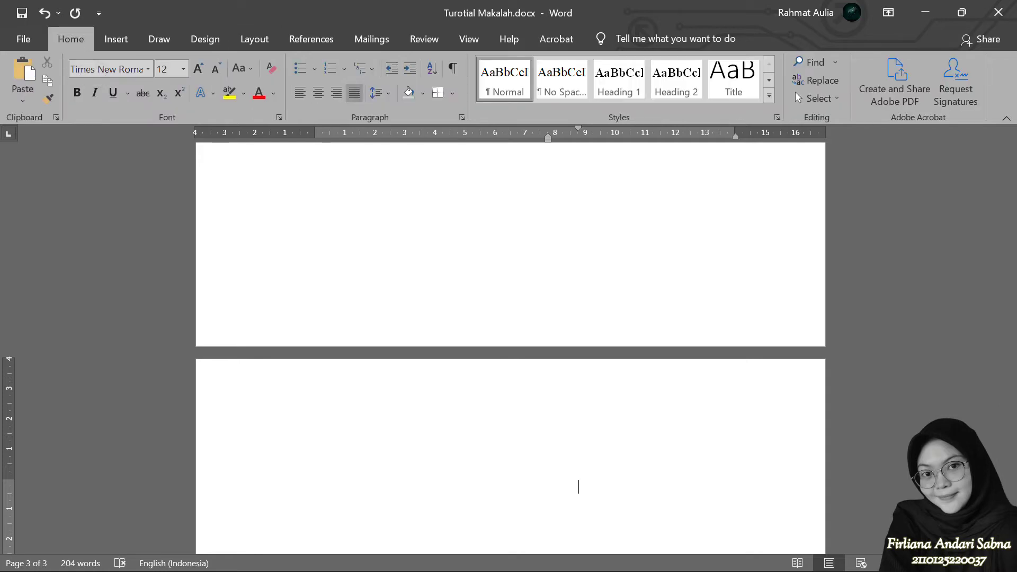
left_click(618, 82)
type("DAFTAR ISI")
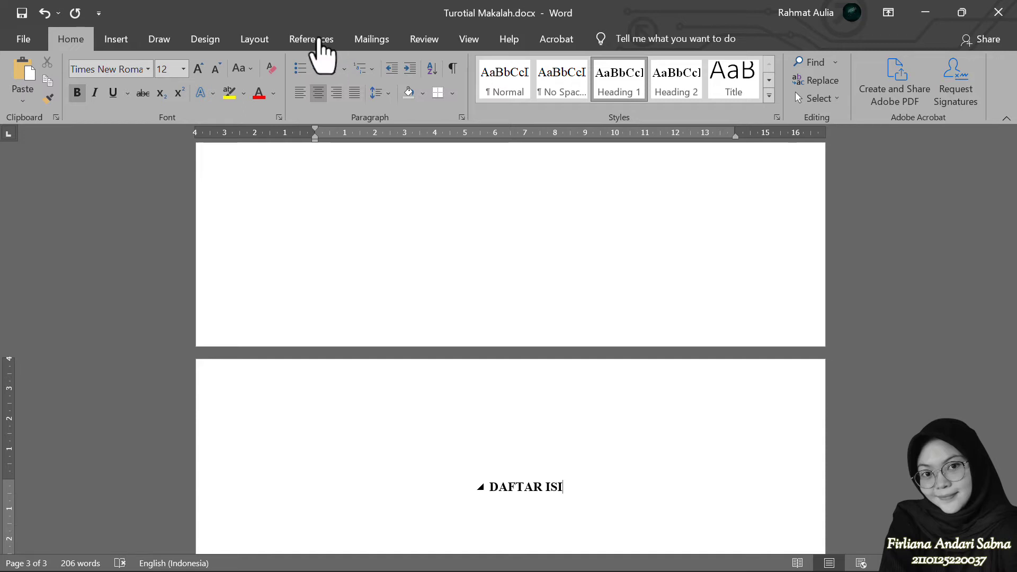
Insert an automatic table of contents under DAFTAR ISI and replace its default title with a period in a smaller font size.
left_click(319, 40)
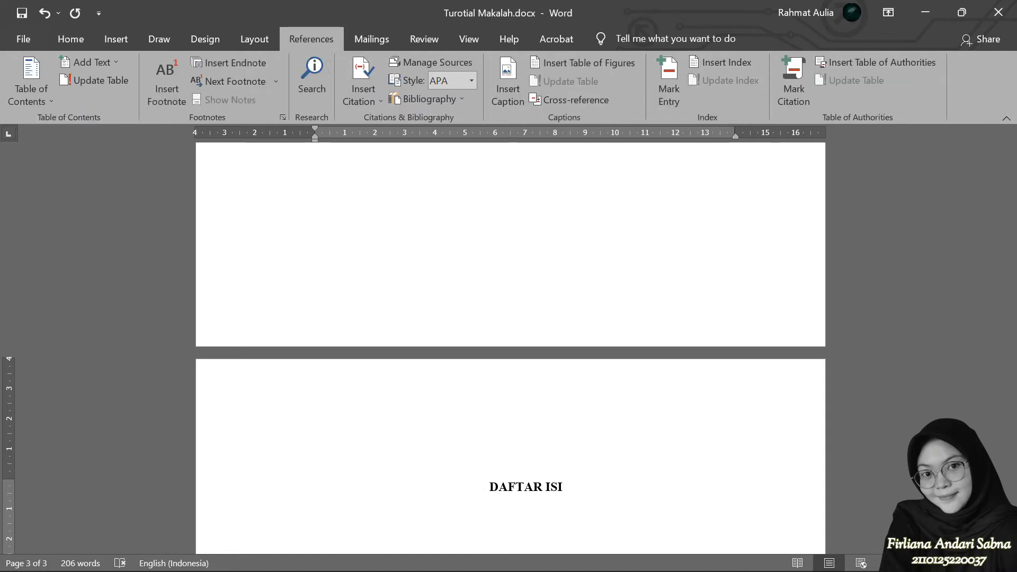
left_click(30, 87)
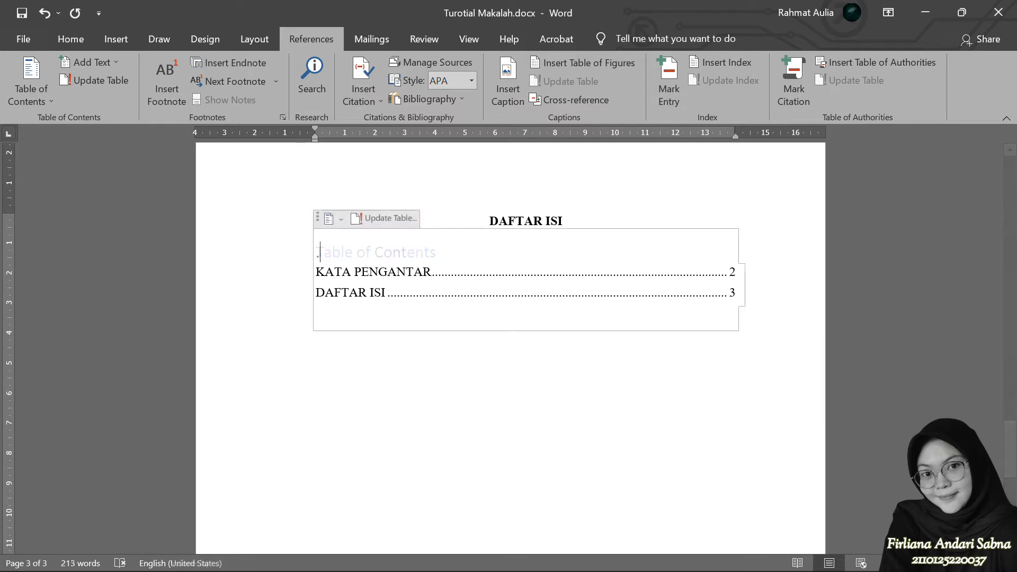
key("shift+Home")
left_click(74, 42)
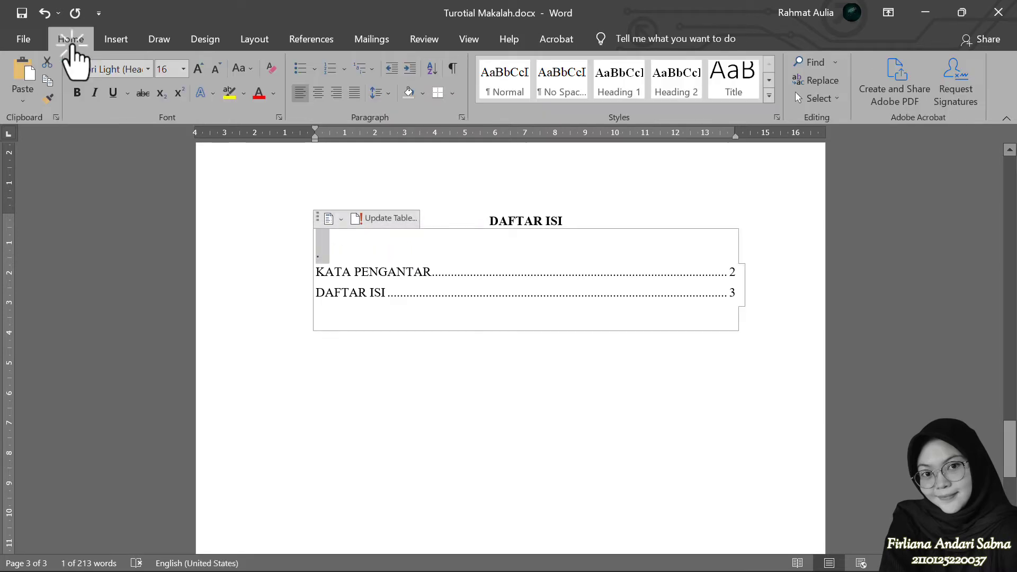
left_click(180, 70)
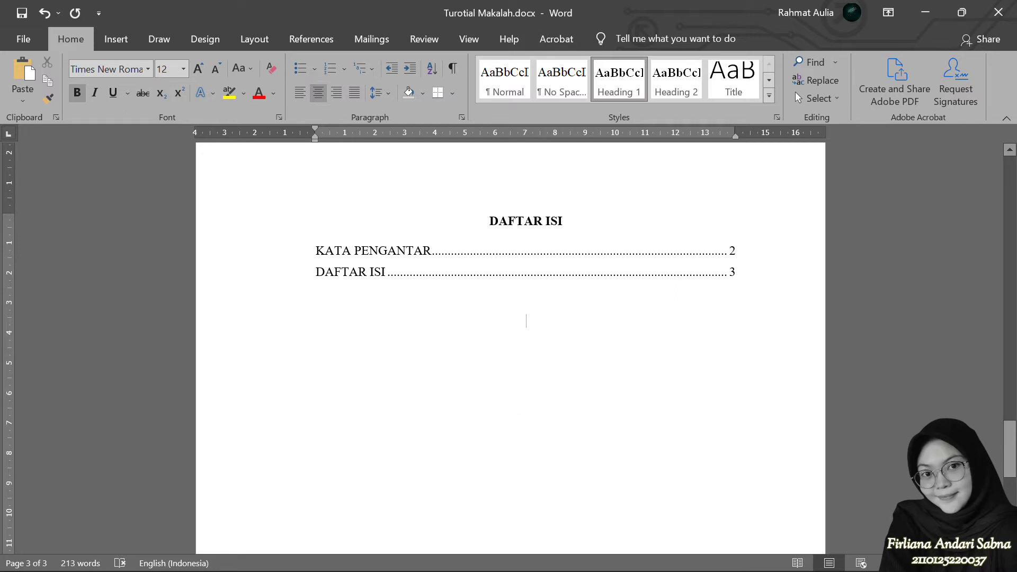
Insert a Next Page section break below the table of contents.
left_click(255, 42)
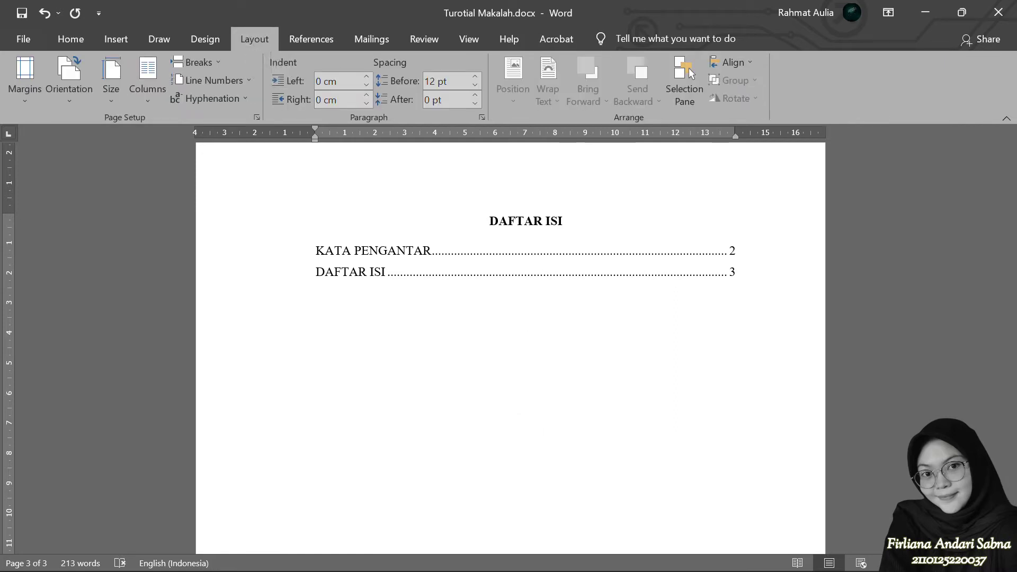
left_click(198, 62)
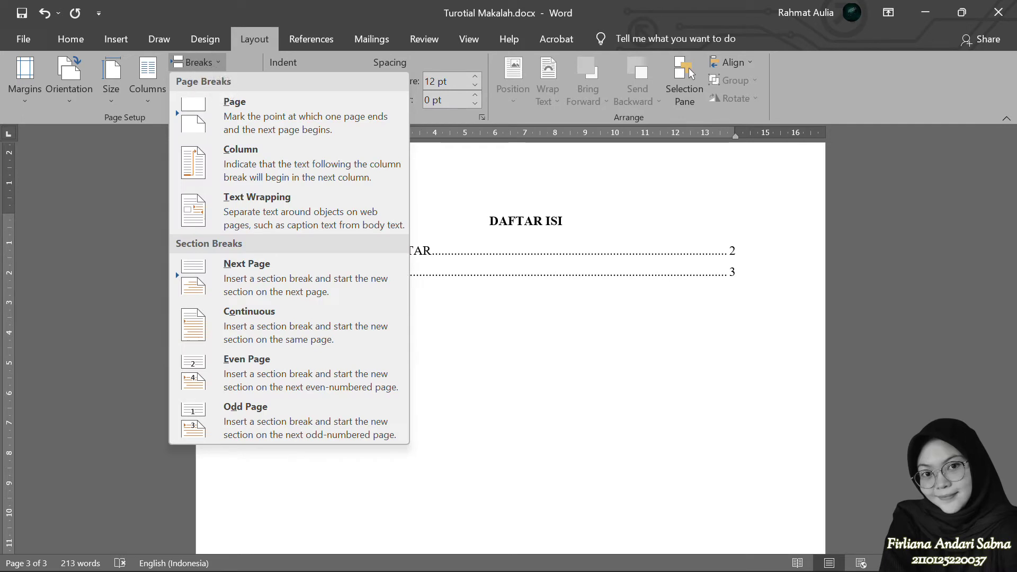
left_click(291, 274)
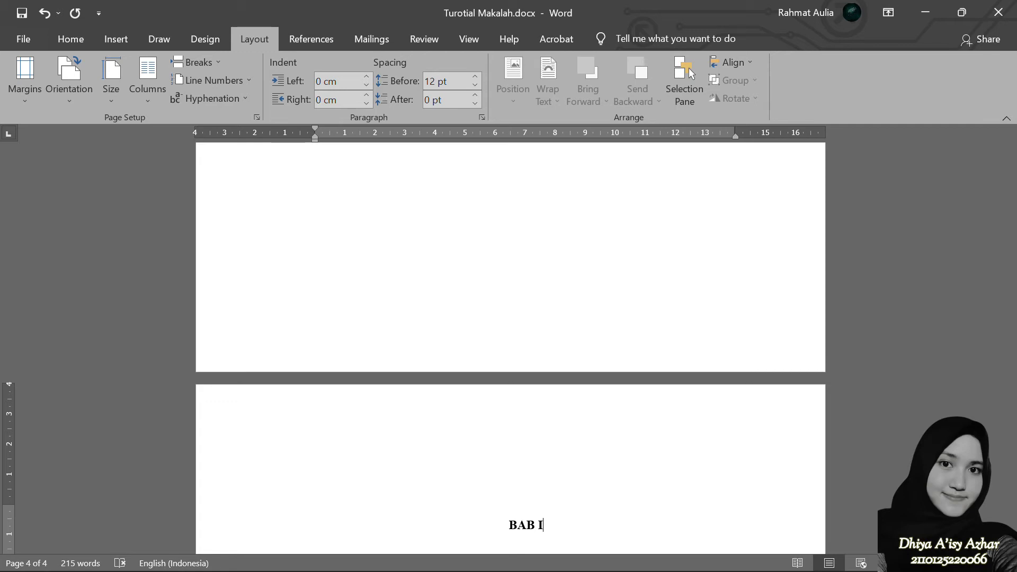
Add the title BAB I PENDAHULUAN and the lettered Heading 2 subheadings Latar Belakang, Rumusan Masalah and Tujuan Penulisan.
key("Return")
type("PENDAHULUAN")
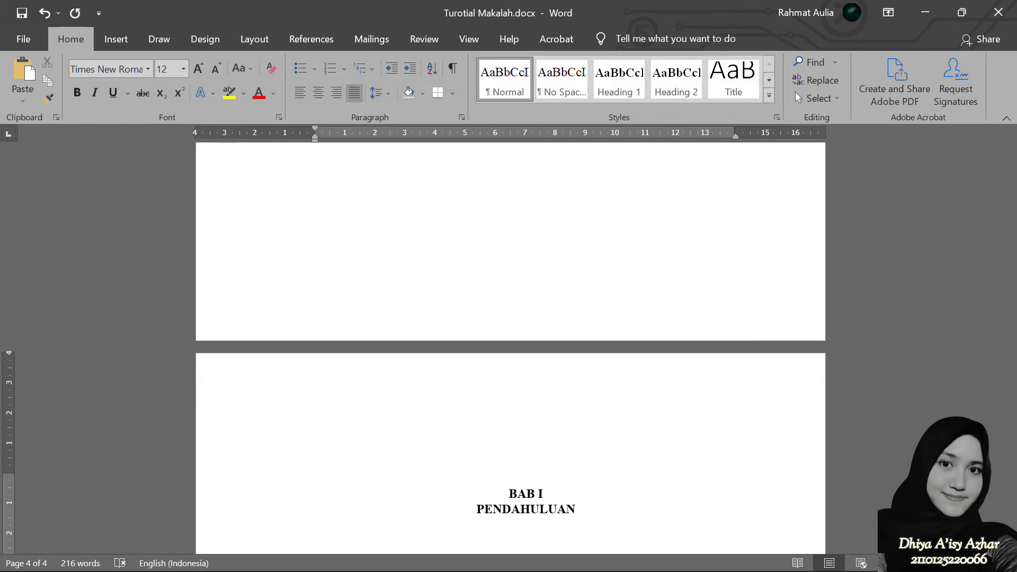
left_click(680, 82)
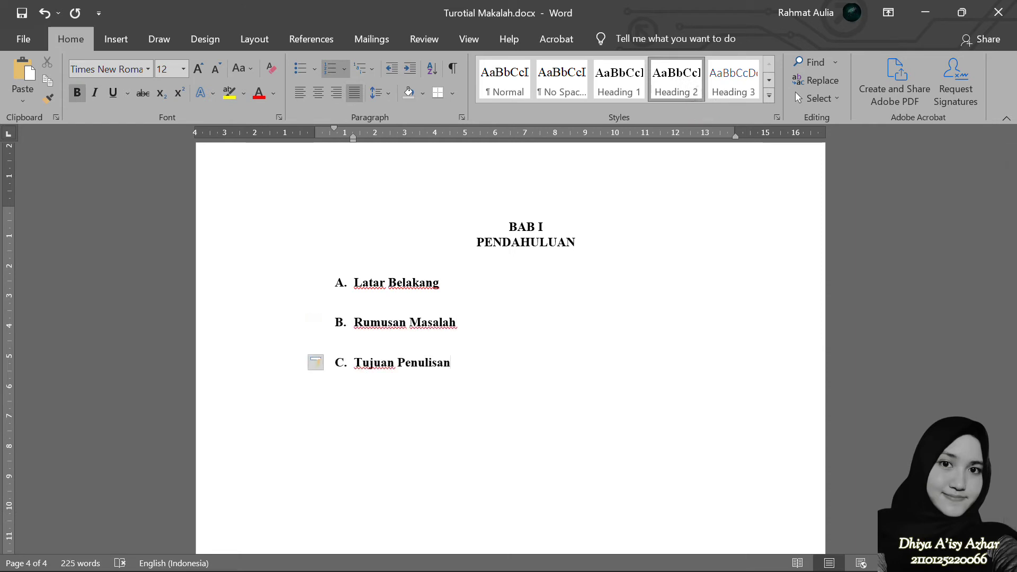
Insert a page break on a new line after the Tujuan Penulisan subheading.
left_click(256, 42)
key("Return")
left_click(198, 62)
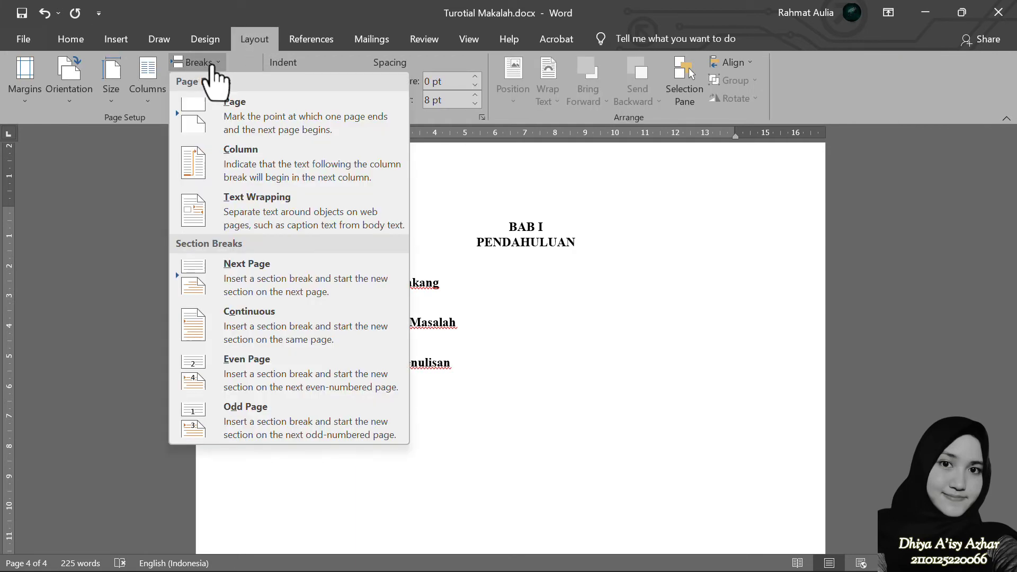
left_click(288, 121)
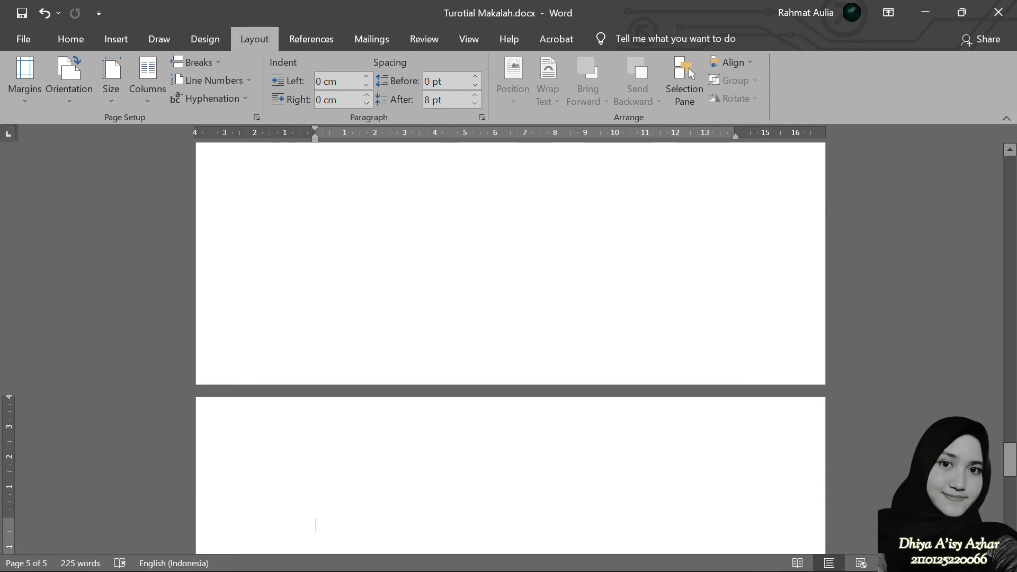
Give the book entry under DAFTAR PUSTAKA a hanging indent of about 1 cm.
left_click(68, 41)
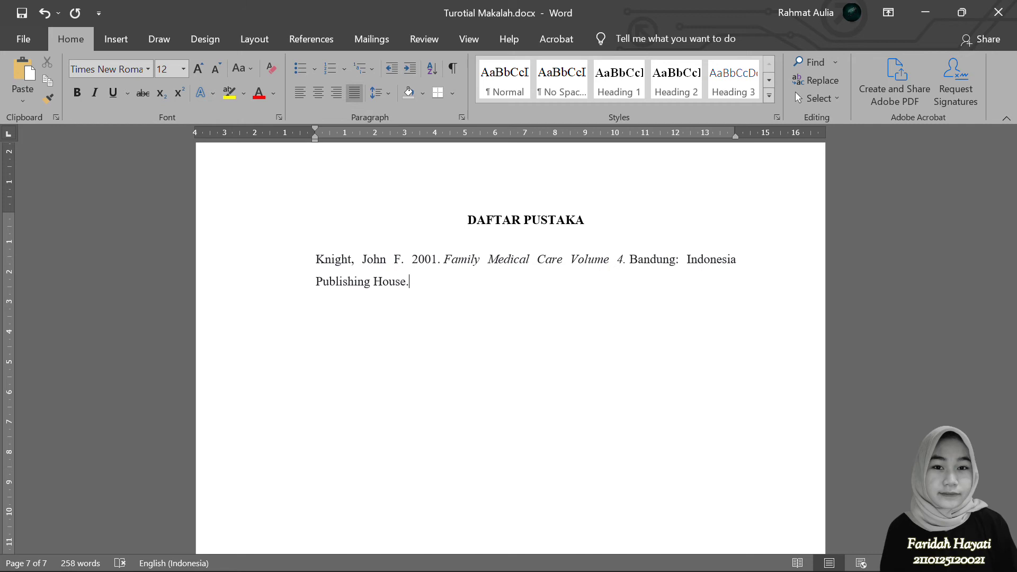
key("ctrl+z")
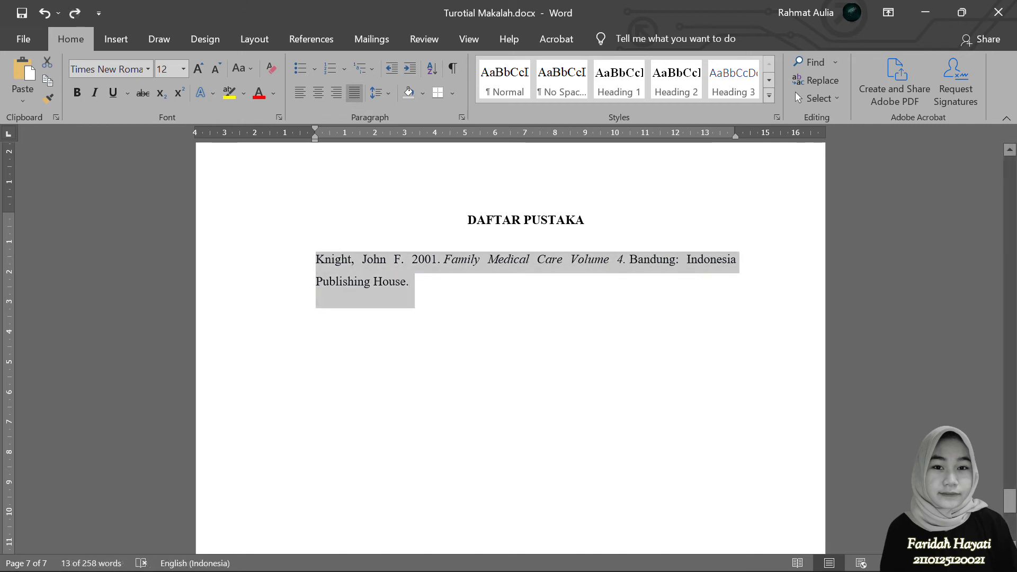
left_click_drag(316, 139, 345, 139)
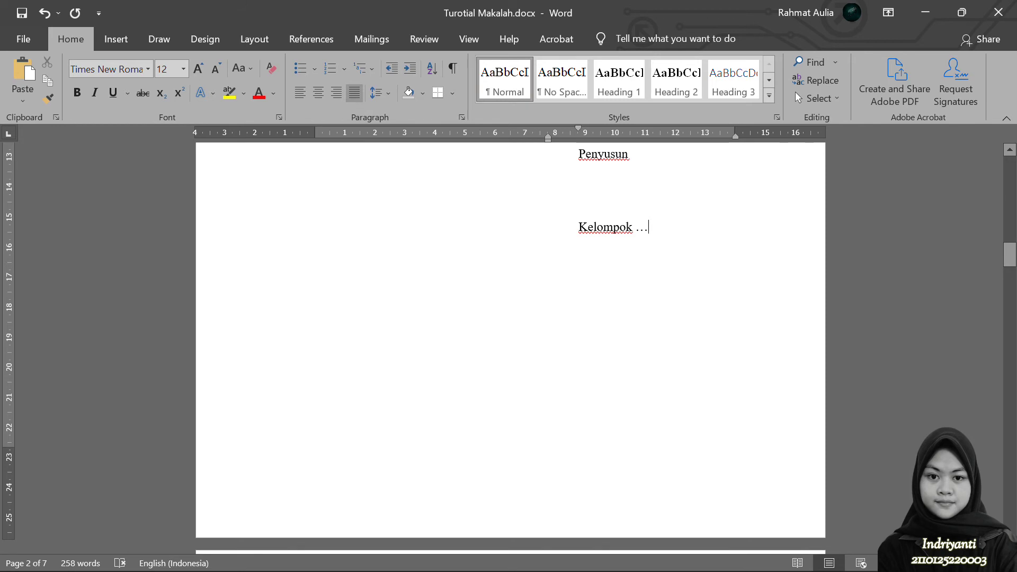
Insert a centred page number at the bottom of the preface page using the Plain Number 2 layout.
left_click(121, 43)
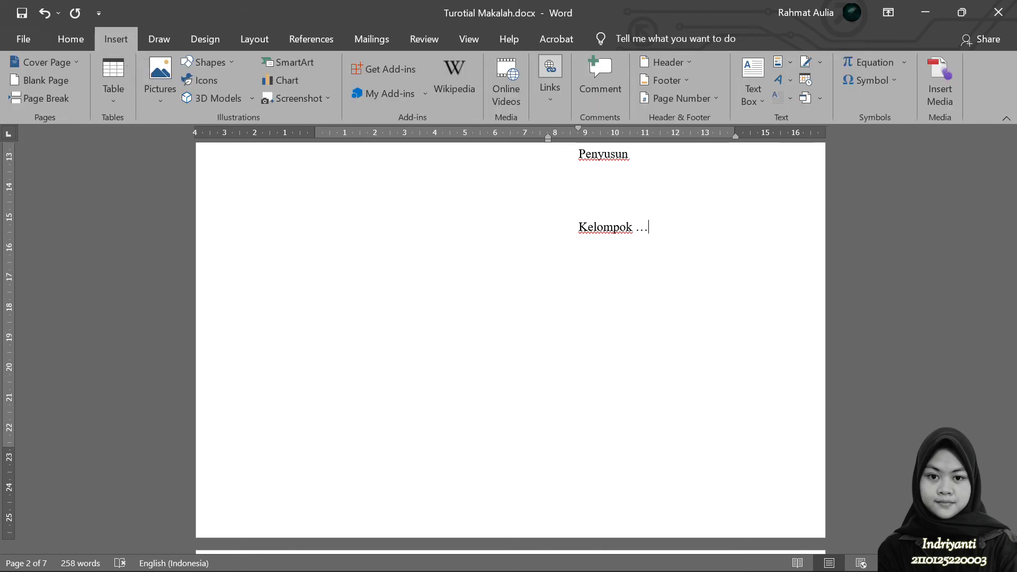
left_click(683, 99)
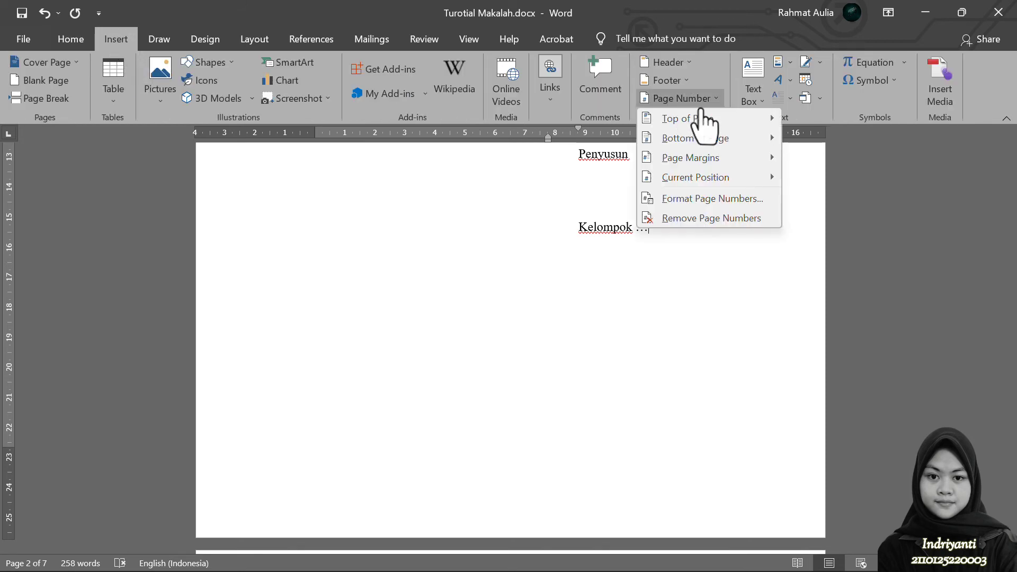
mouse_move(689, 142)
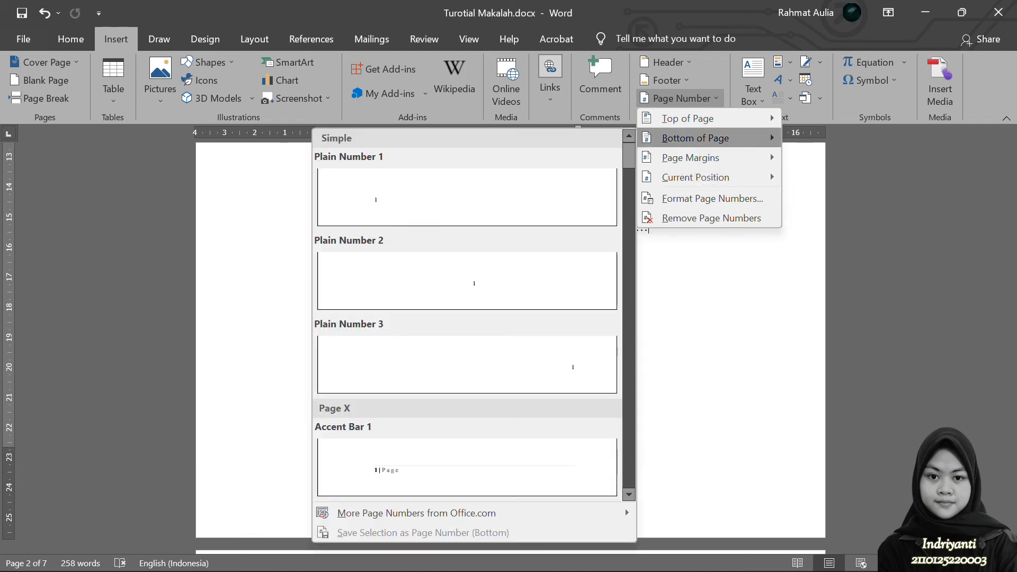
left_click(492, 294)
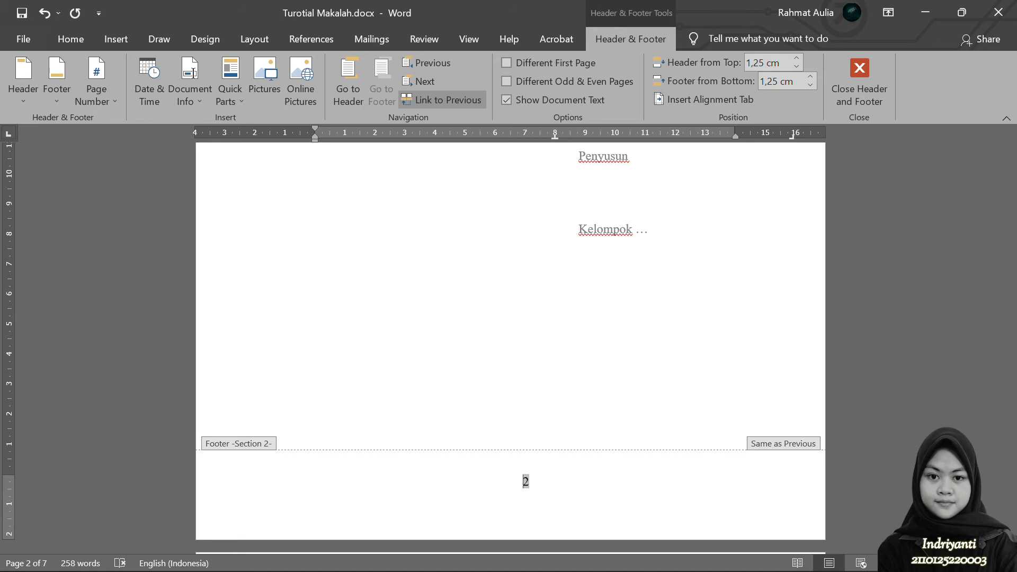
Number section 2 in lowercase Roman numerals starting at i, and enable Different First Page for the cover section.
left_click(96, 85)
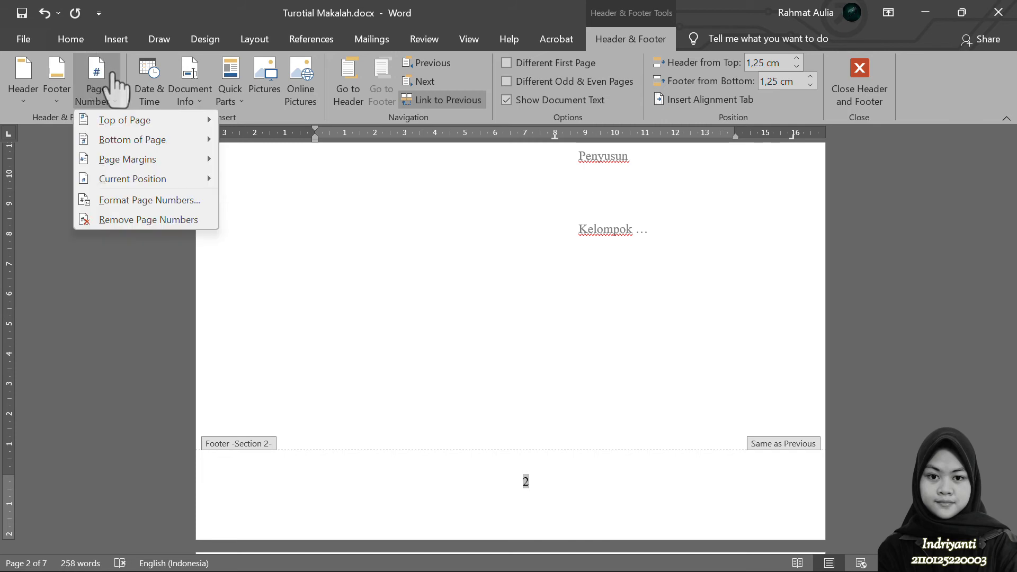
left_click(121, 200)
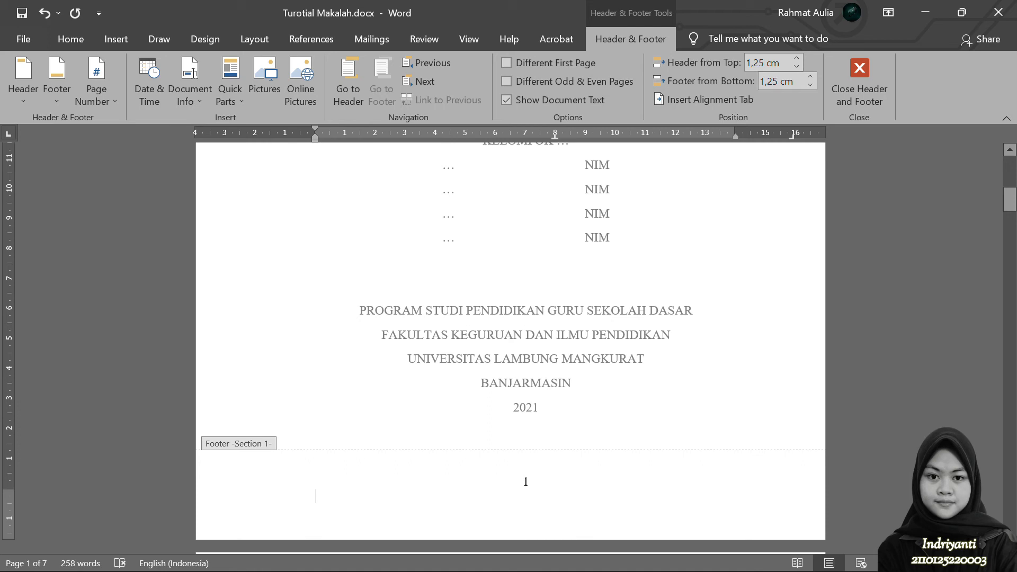
left_click(507, 64)
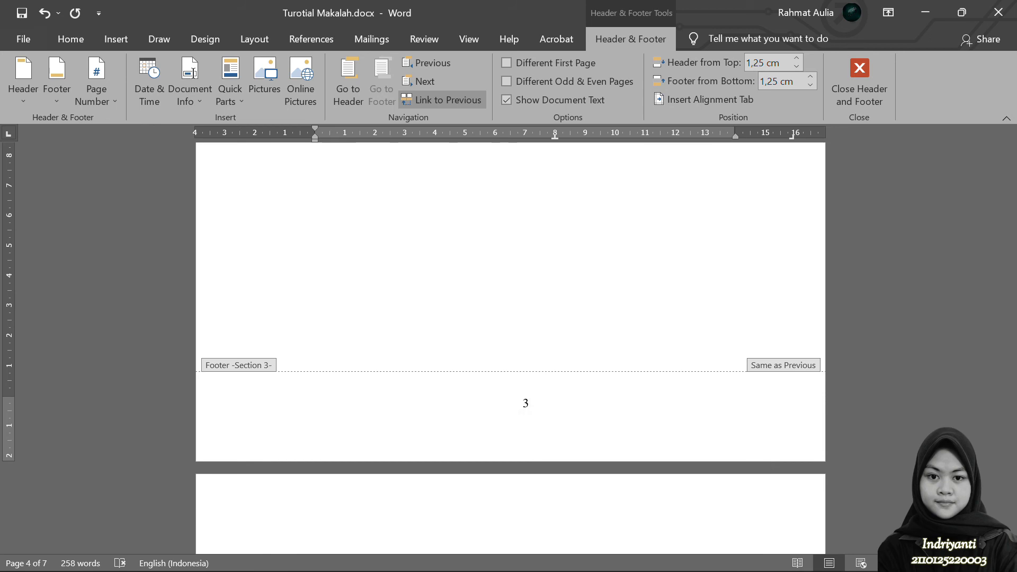
Restart the page numbering of section 3 at 1 in the 1, 2, 3 format.
left_click(96, 69)
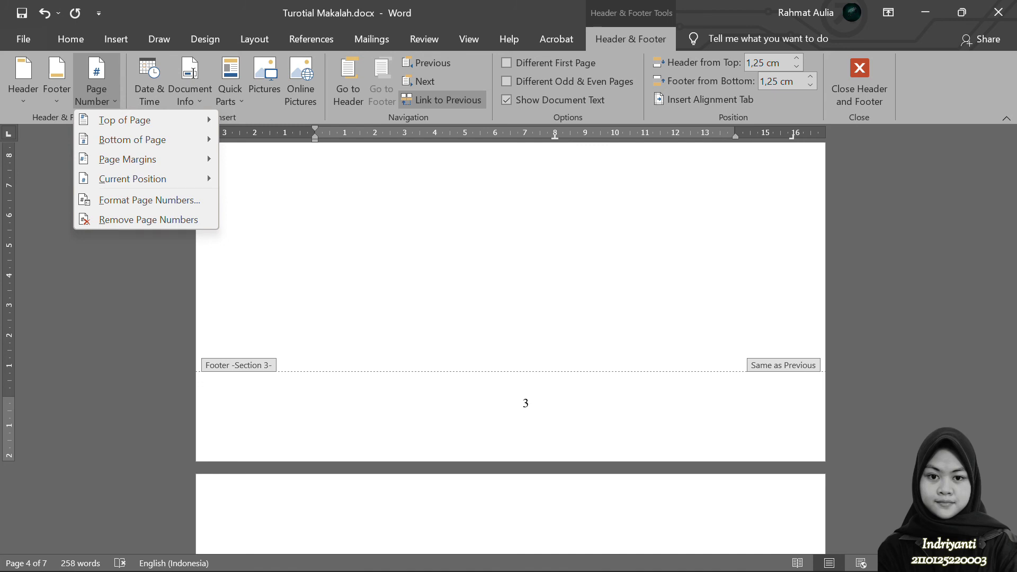
left_click(114, 200)
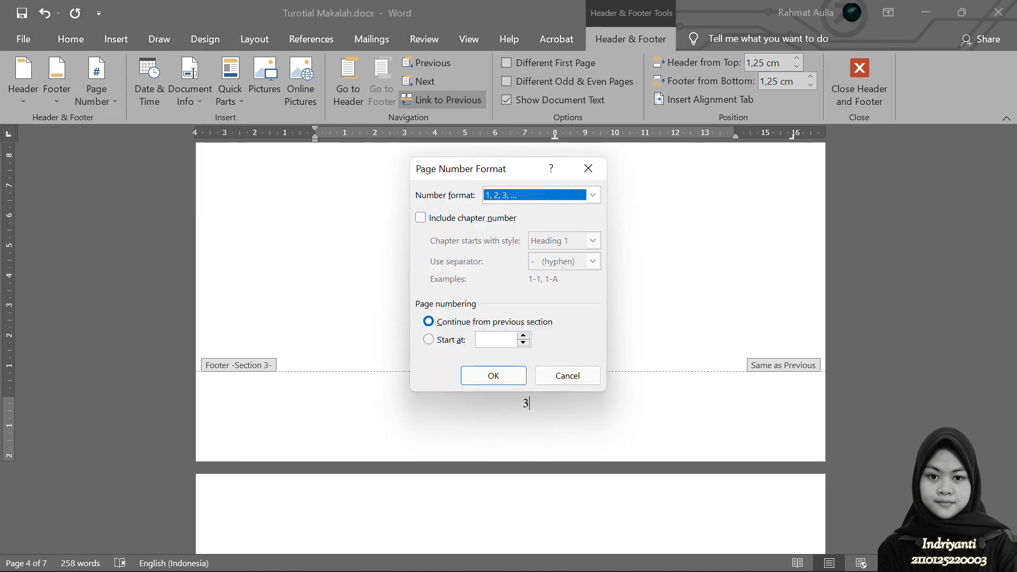
left_click(429, 340)
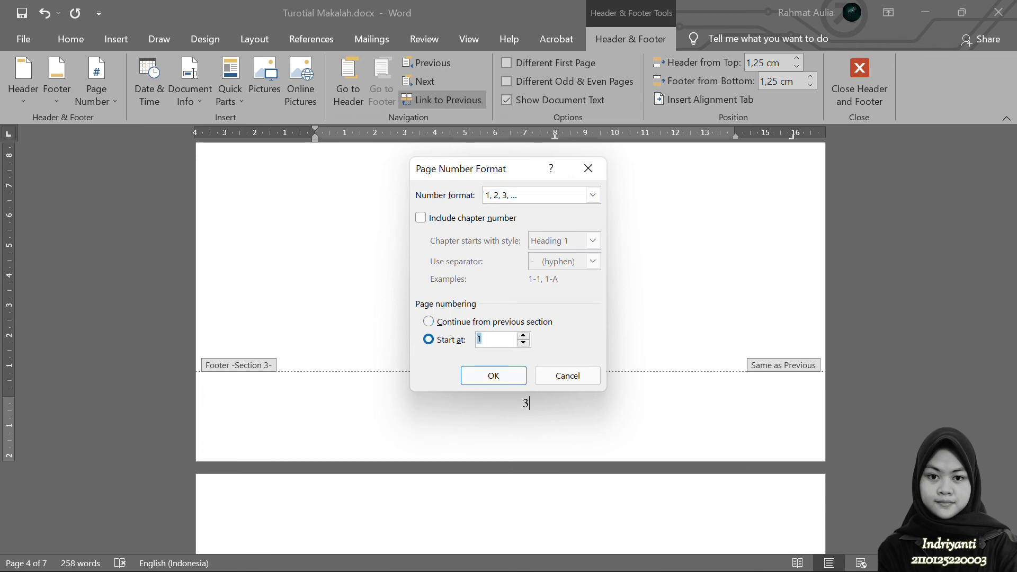
left_click(494, 377)
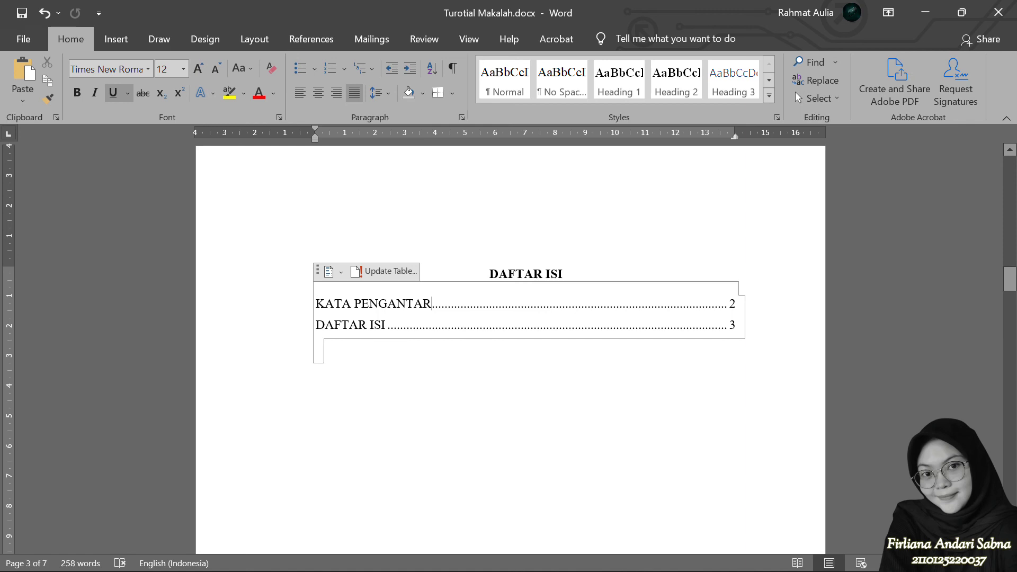
Update the entire table of contents under DAFTAR ISI, including its headings and page numbers.
left_click(374, 272)
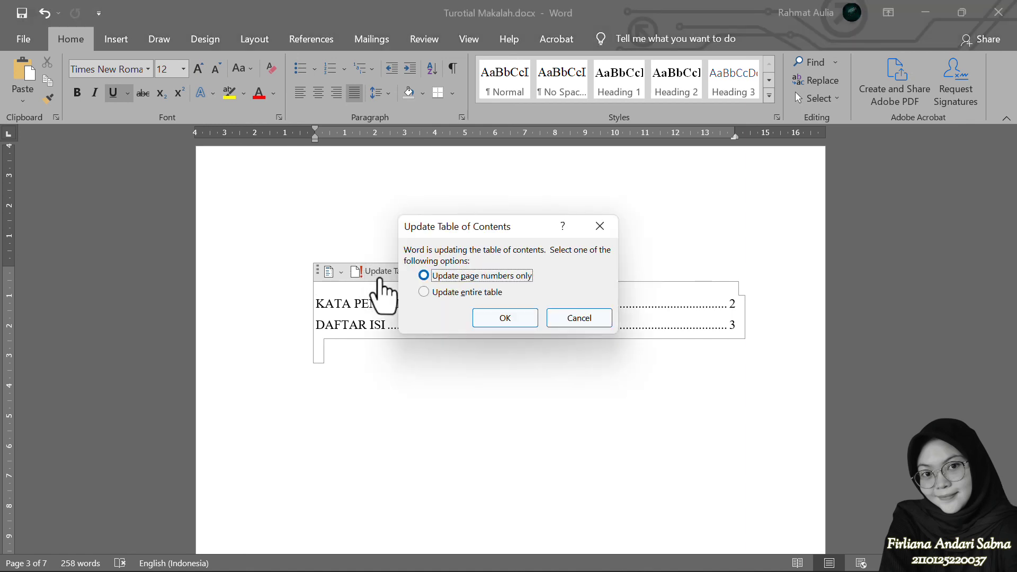
left_click(433, 293)
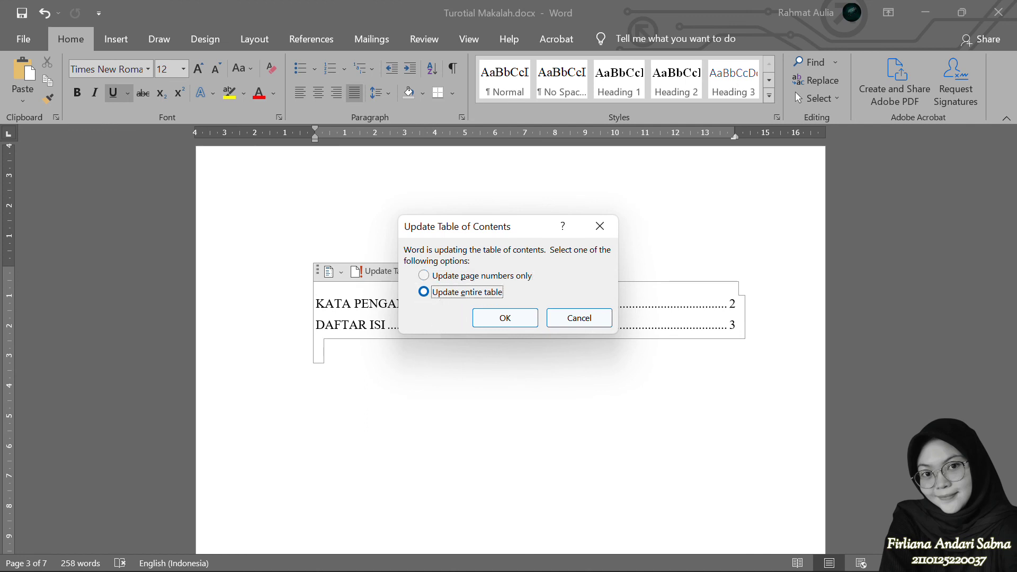
left_click(507, 318)
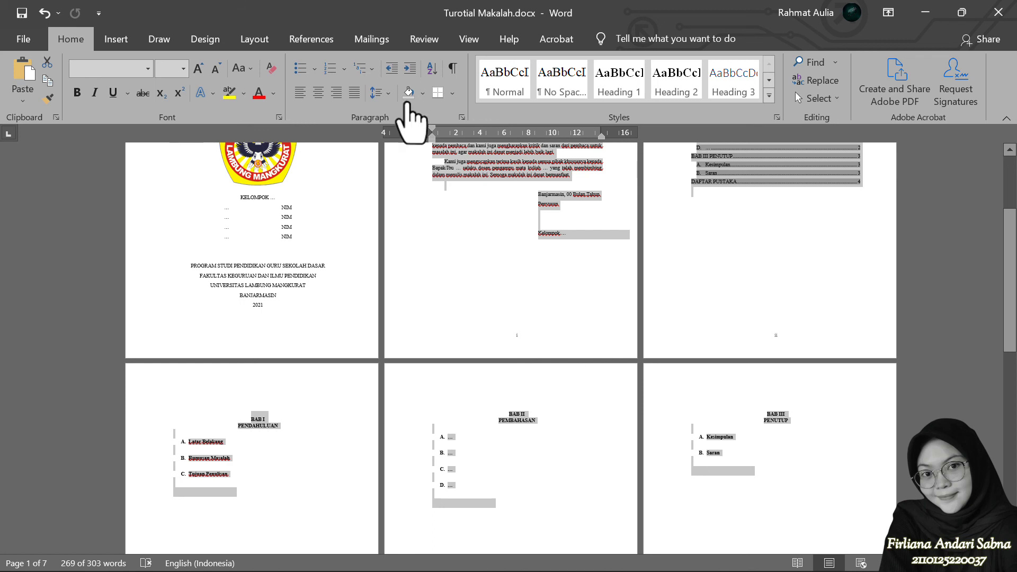
Set the line spacing of the selected text after the cover page to 1,5.
left_click(378, 94)
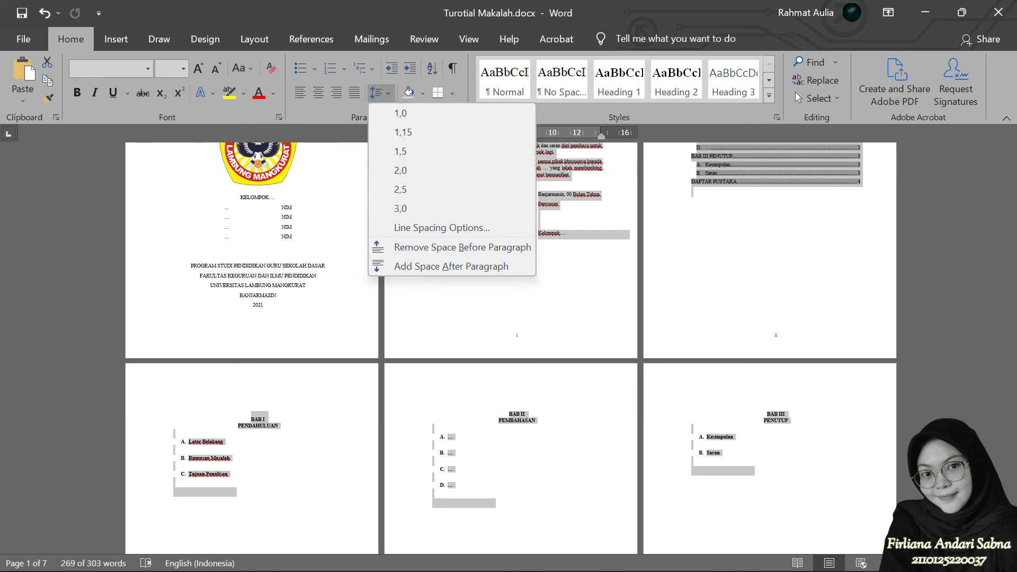
left_click(411, 152)
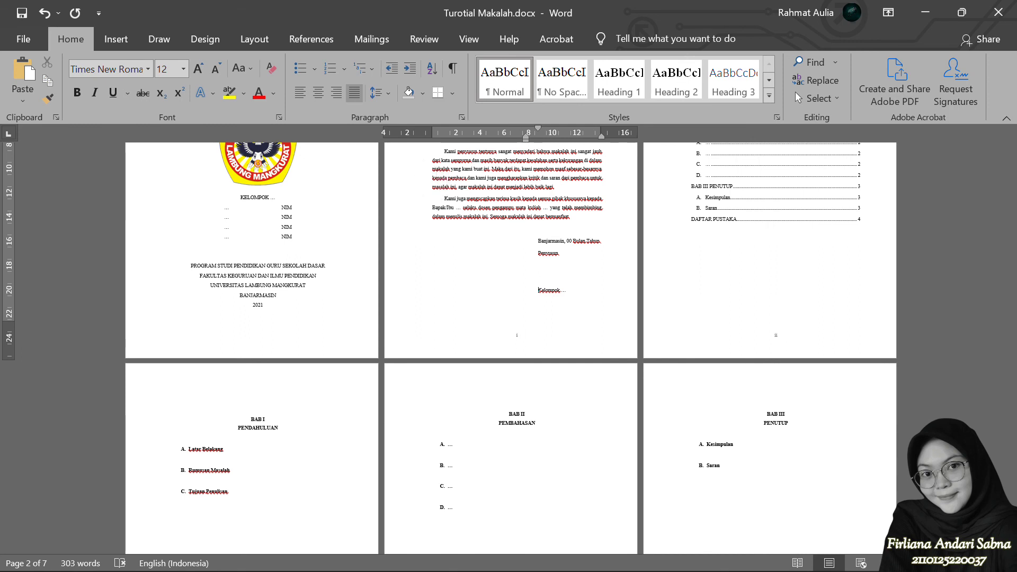
Open the Normal style for modification.
right_click(524, 85)
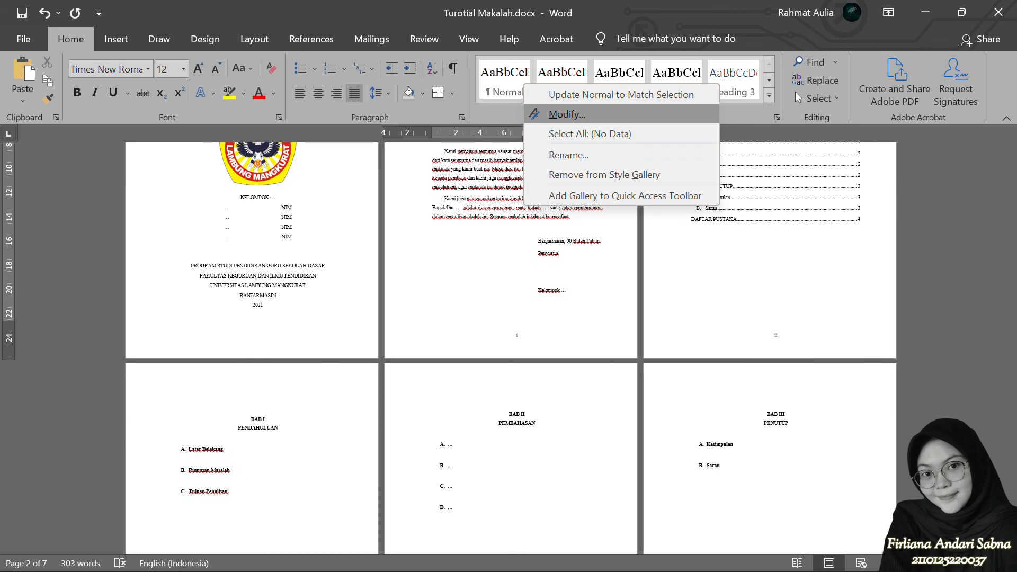
left_click(567, 114)
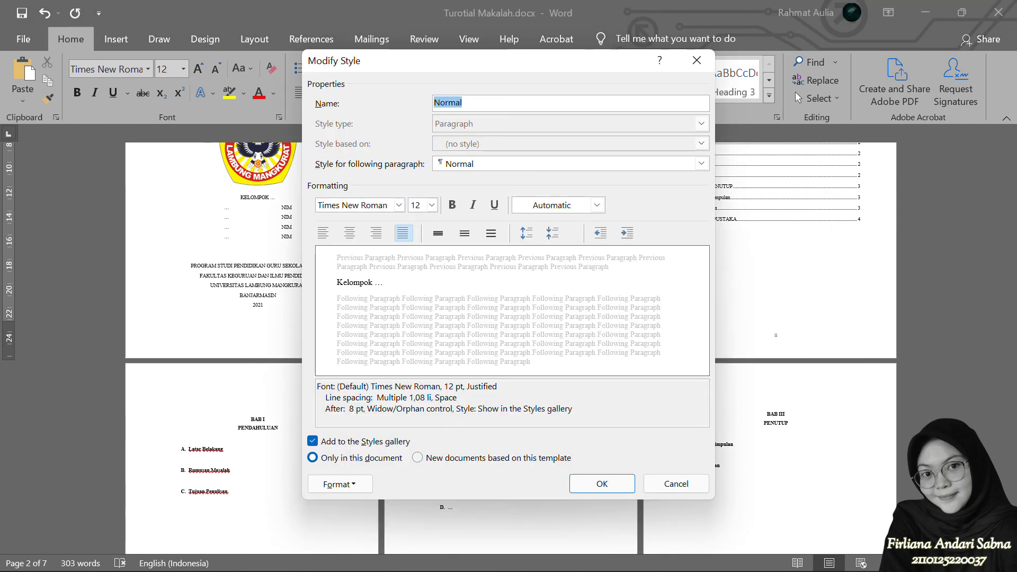